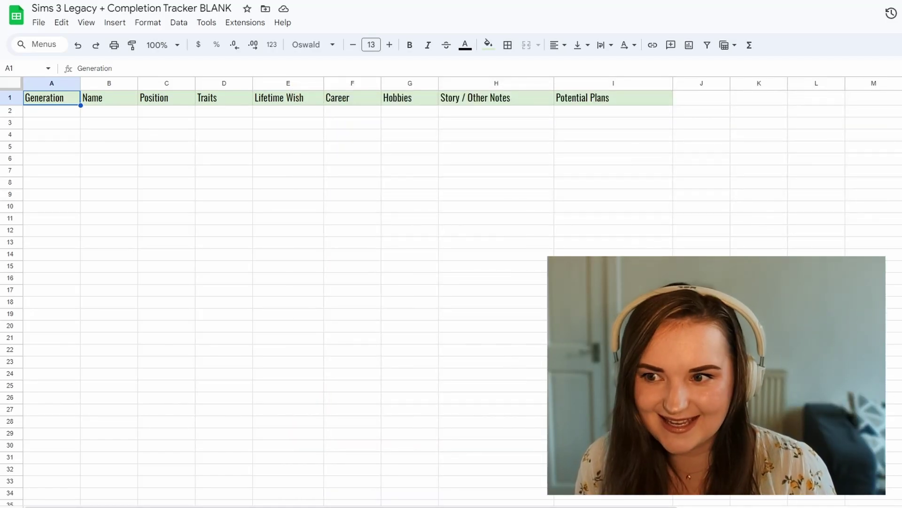
Step: Highlight the Story / Other Notes and Potential Plans columns, then deselect
click(526, 84)
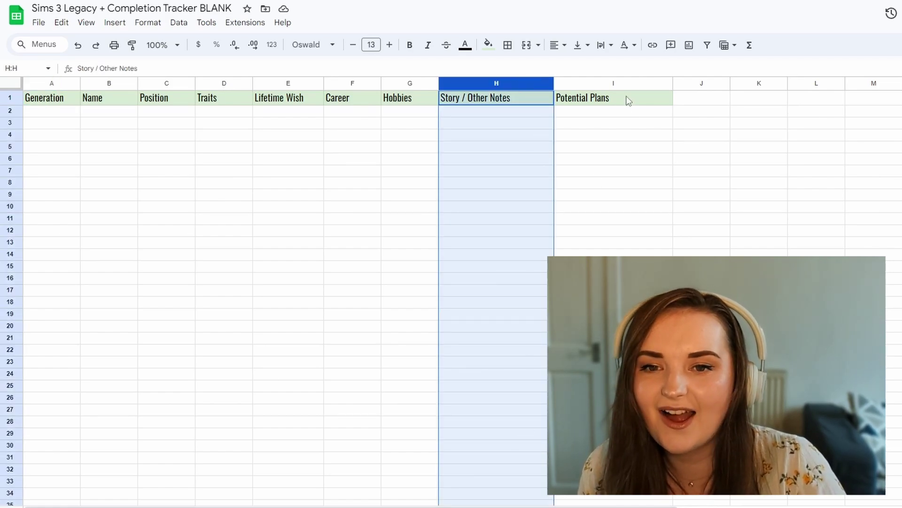
click(614, 85)
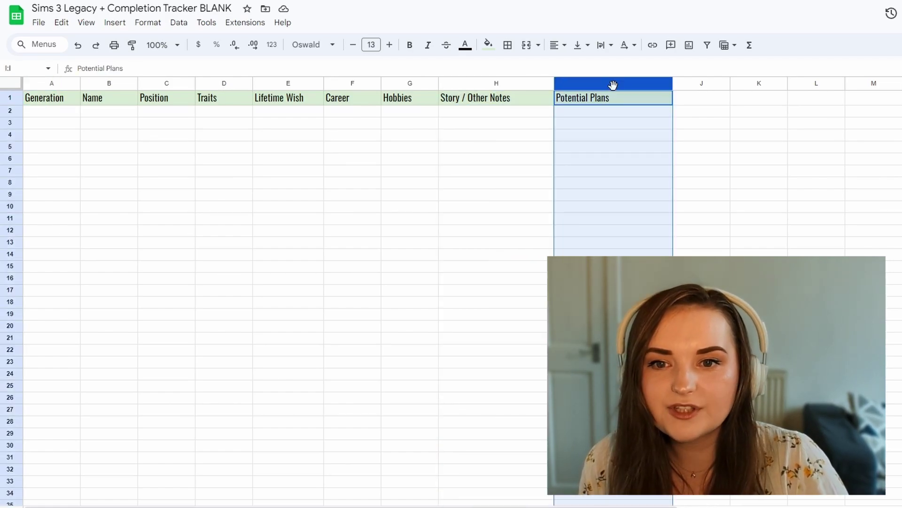
click(709, 148)
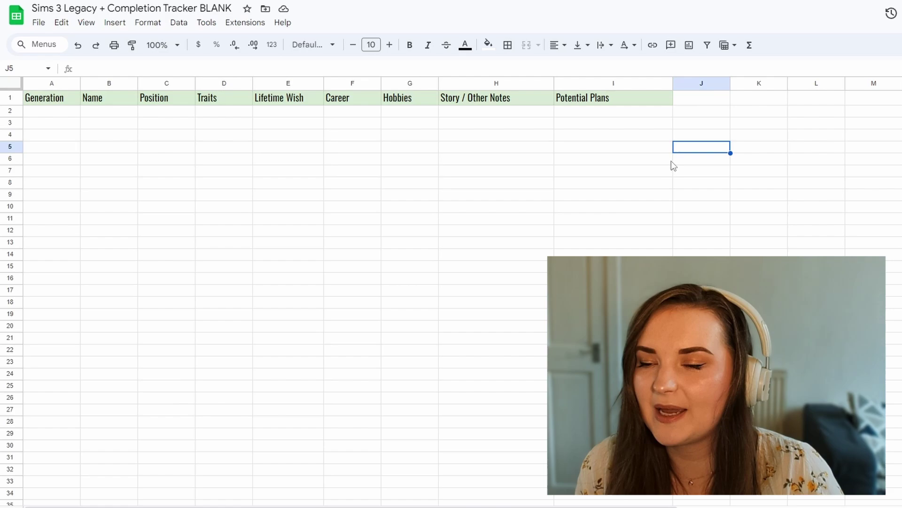
Step: Point out the Position column, then the Position and Hobbies header cells
click(155, 84)
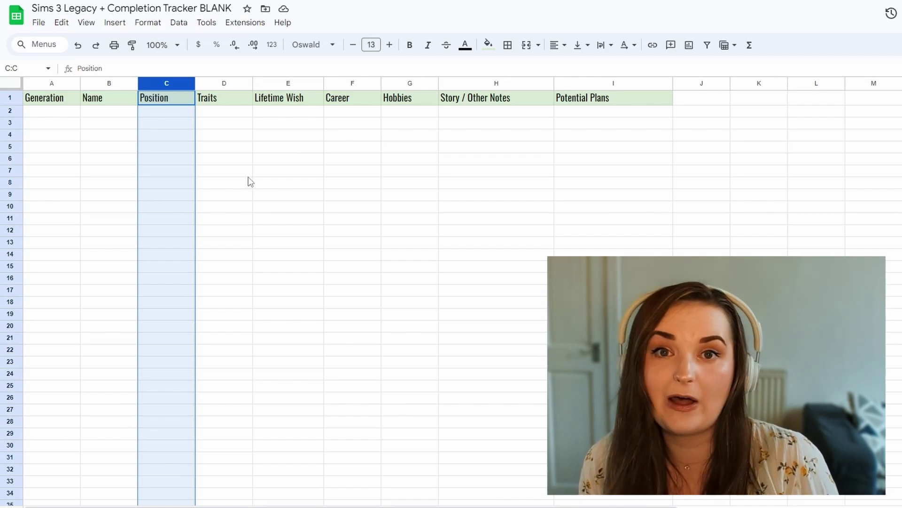
click(188, 113)
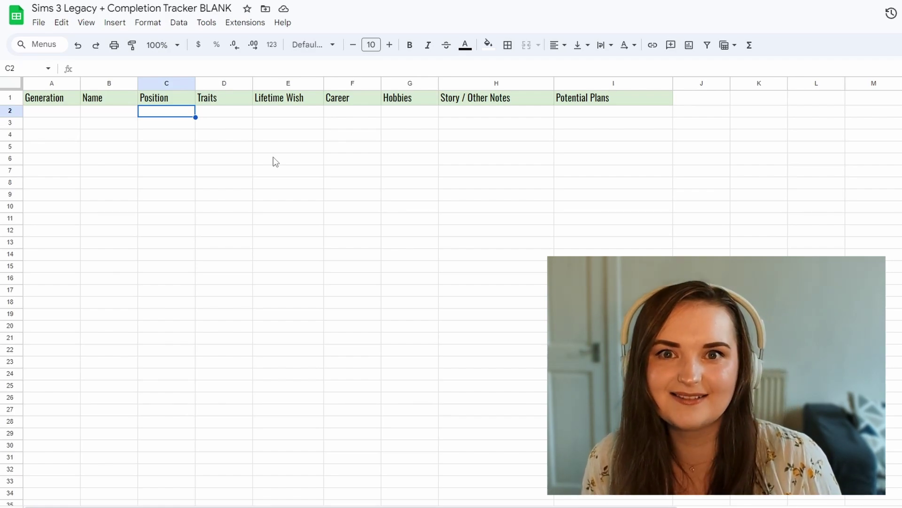
click(163, 100)
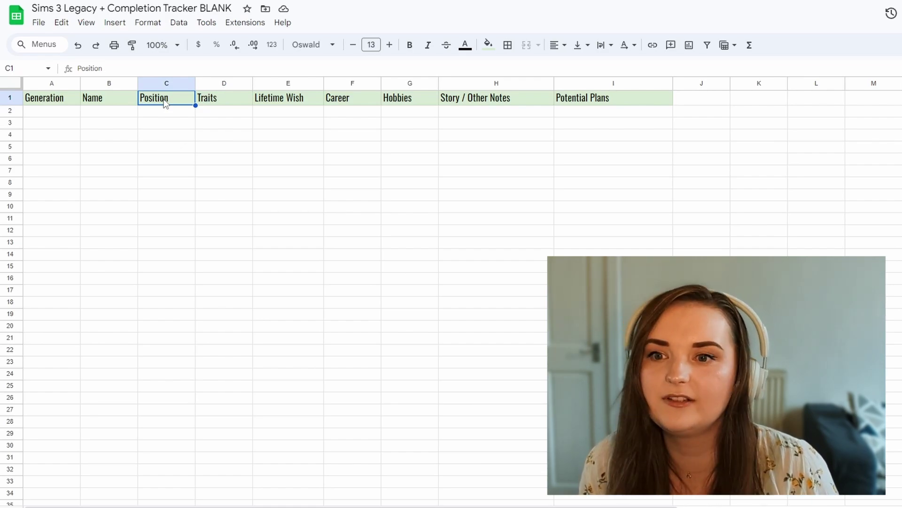
click(393, 102)
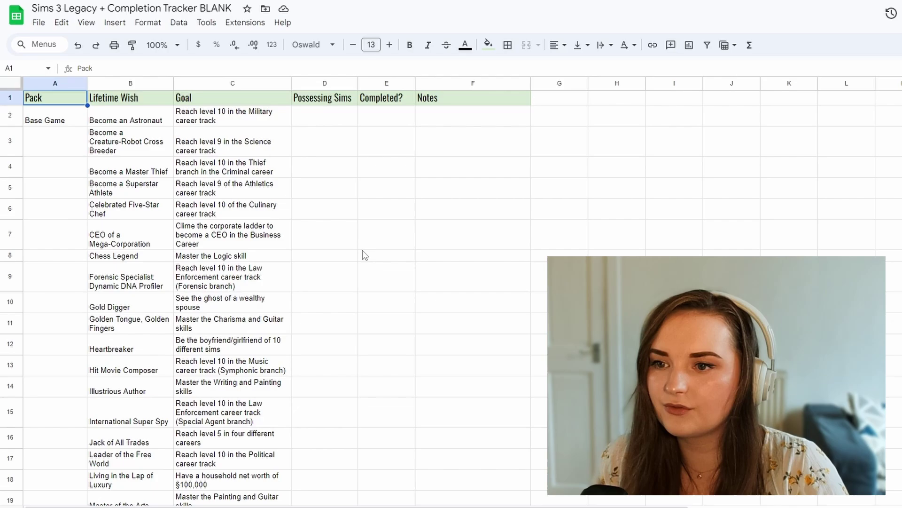
Step: Step through the Skills and Hidden Skills sheets, scrolling each list
scroll(363, 250, down, 5)
scroll(363, 250, up, 4)
scroll(363, 250, up, 2)
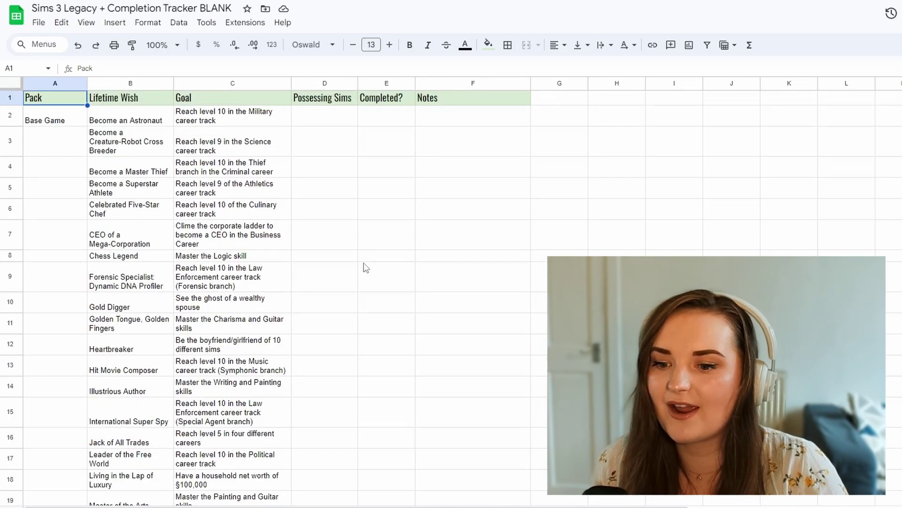
key(ctrl+shift+Page_Down)
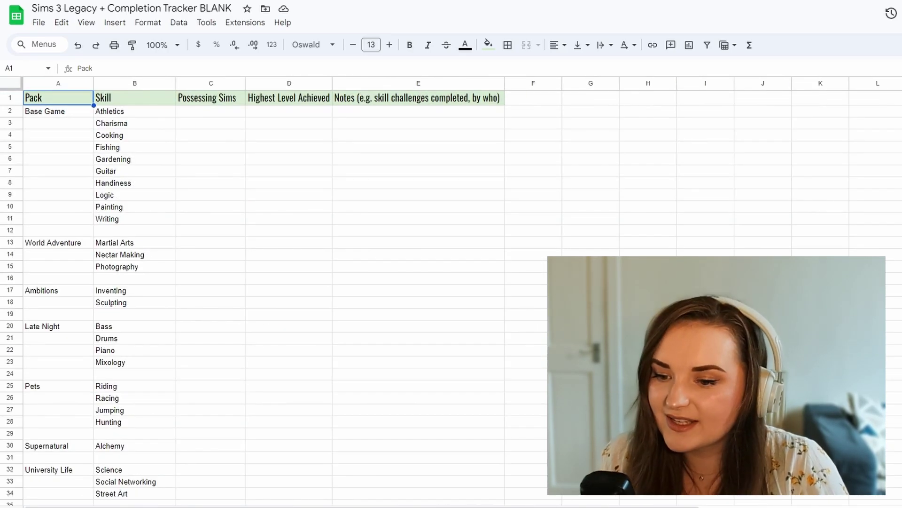
key(ctrl+shift+Page_Down)
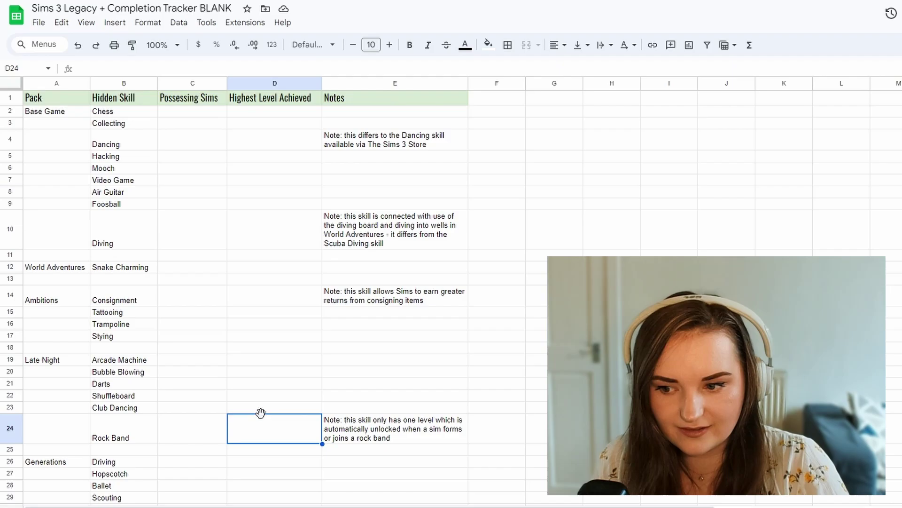
scroll(261, 412, down, 2)
Step: Move through the Careers sheet to the Gems collection and scroll its list
key(ctrl+shift+Page_Down)
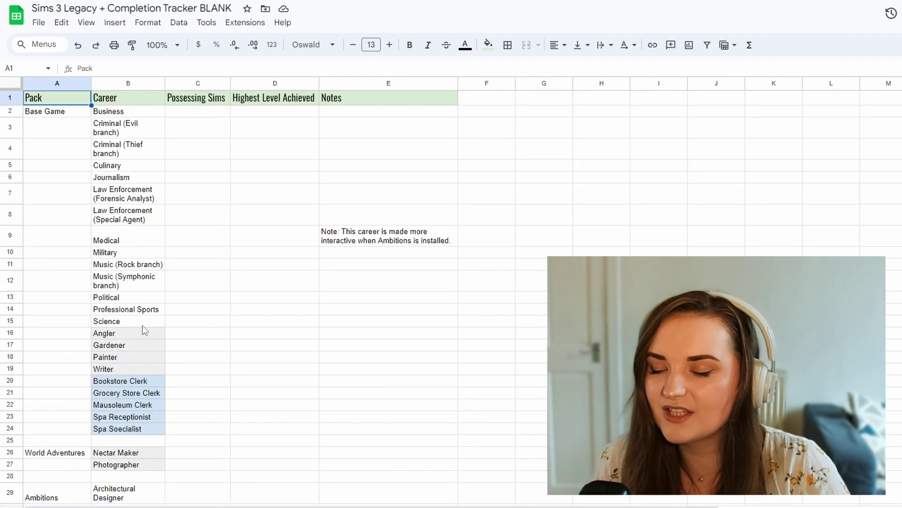
scroll(140, 329, down, 5)
scroll(137, 331, up, 5)
key(ctrl+shift+Page_Down)
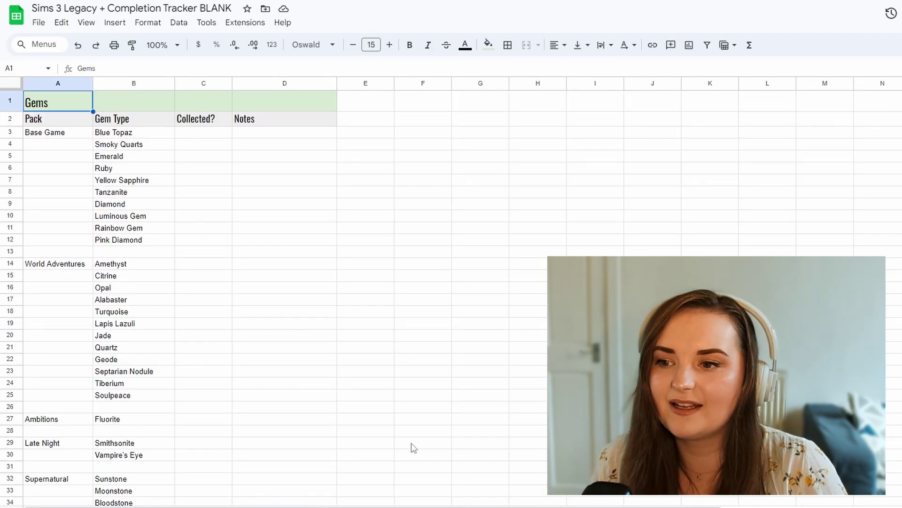
scroll(354, 399, down, 6)
scroll(354, 399, down, 20)
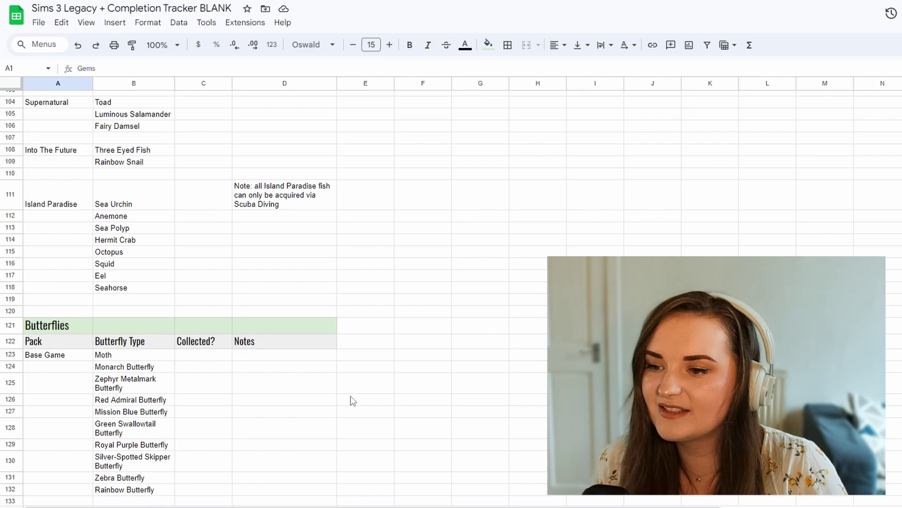
scroll(351, 401, down, 10)
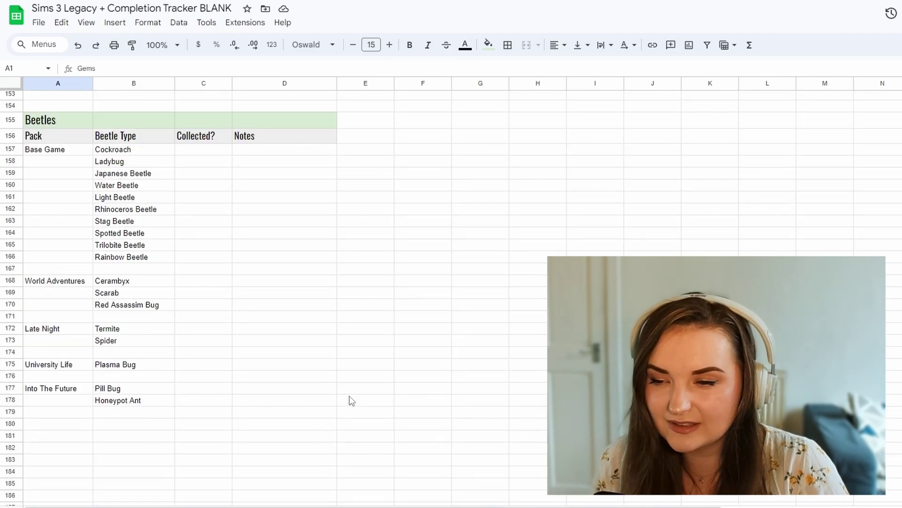
scroll(352, 402, up, 6)
scroll(349, 398, up, 14)
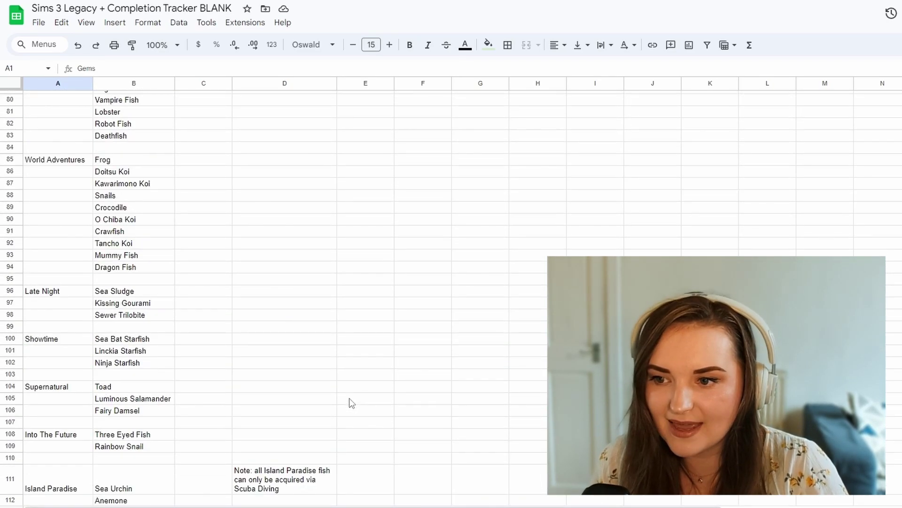
scroll(349, 398, up, 14)
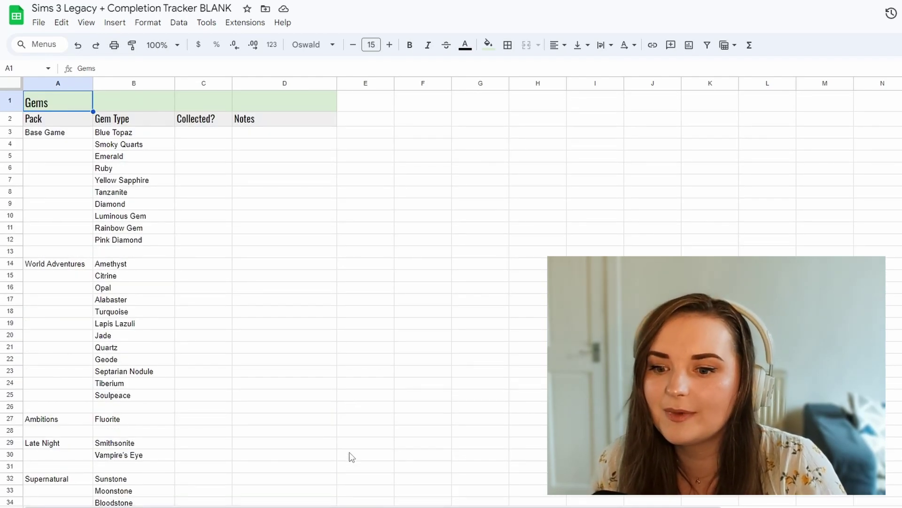
Step: Return to the Lifetime Wish sheet and scroll down to the Late Night wishes
click(308, 505)
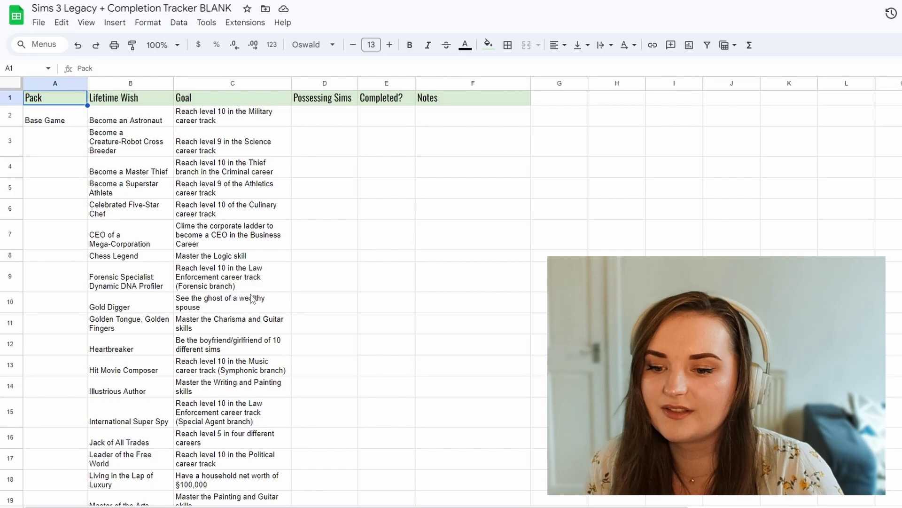
scroll(251, 298, down, 10)
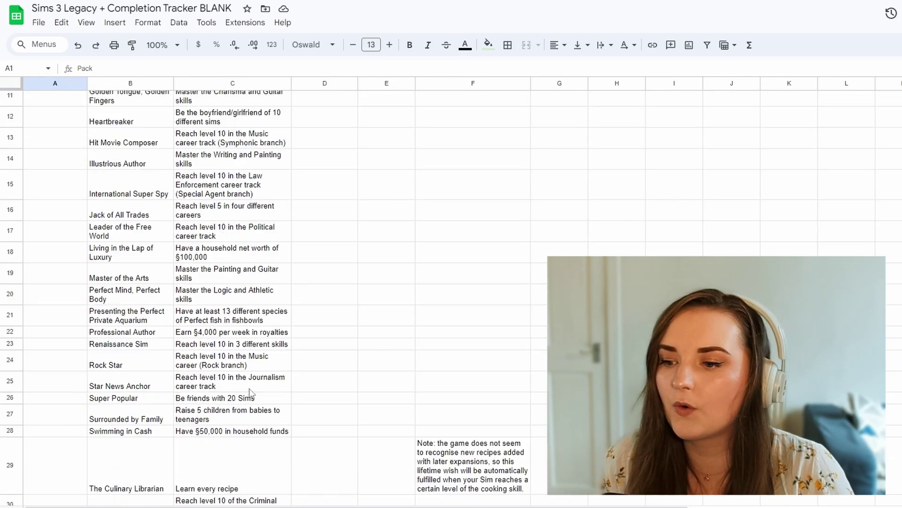
scroll(249, 395, up, 10)
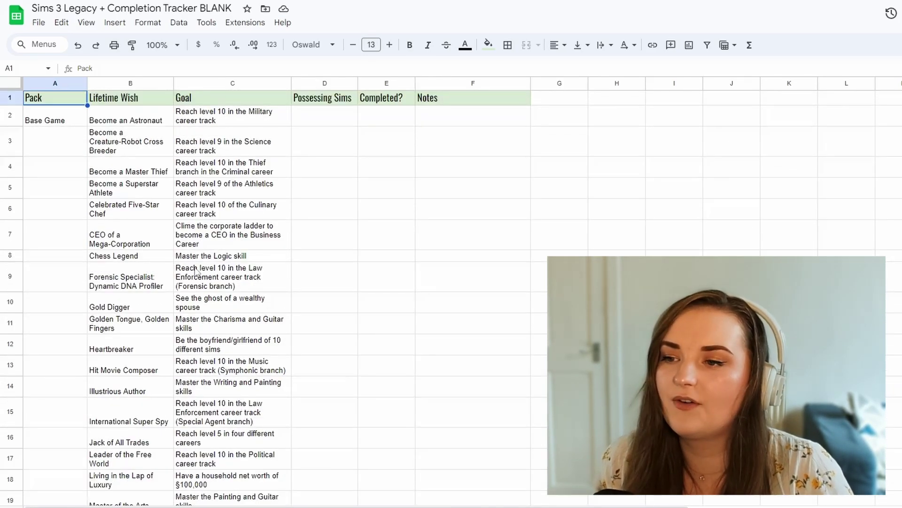
scroll(198, 293, down, 15)
scroll(199, 293, down, 8)
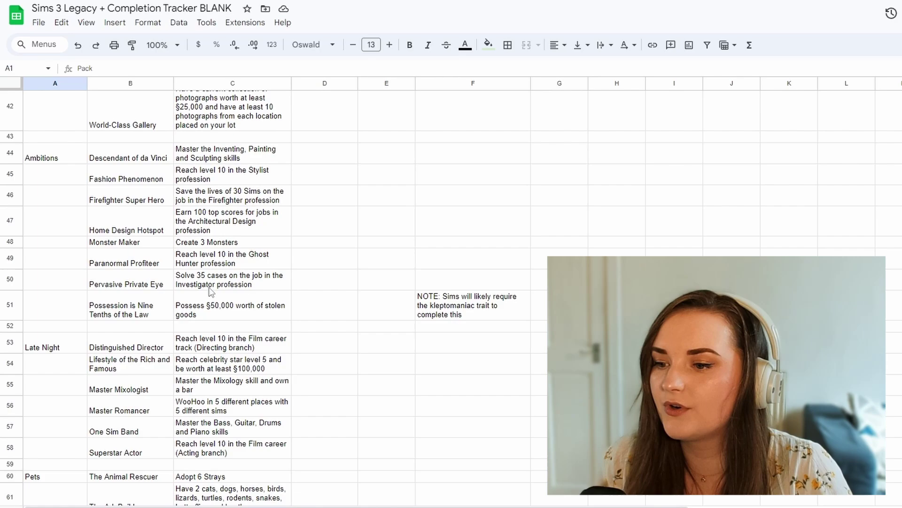
scroll(237, 289, down, 2)
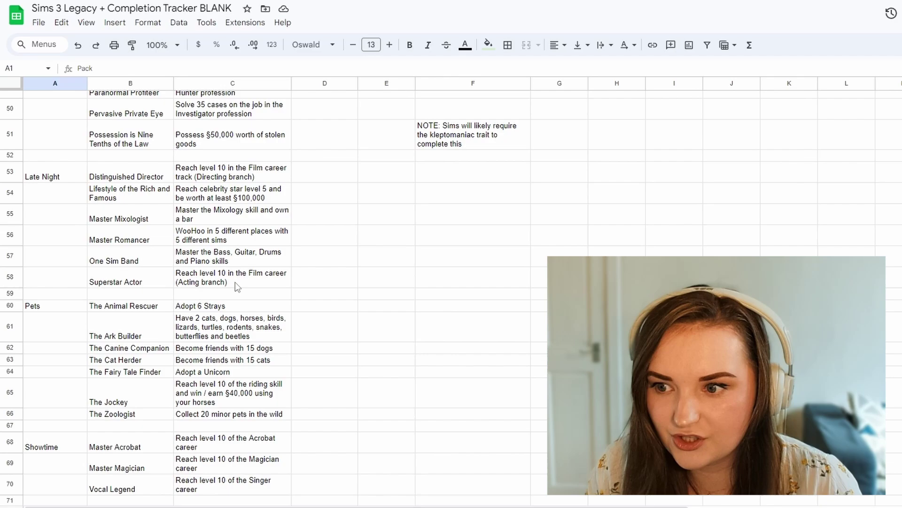
drag(70, 182, 276, 277)
key(ctrl+c)
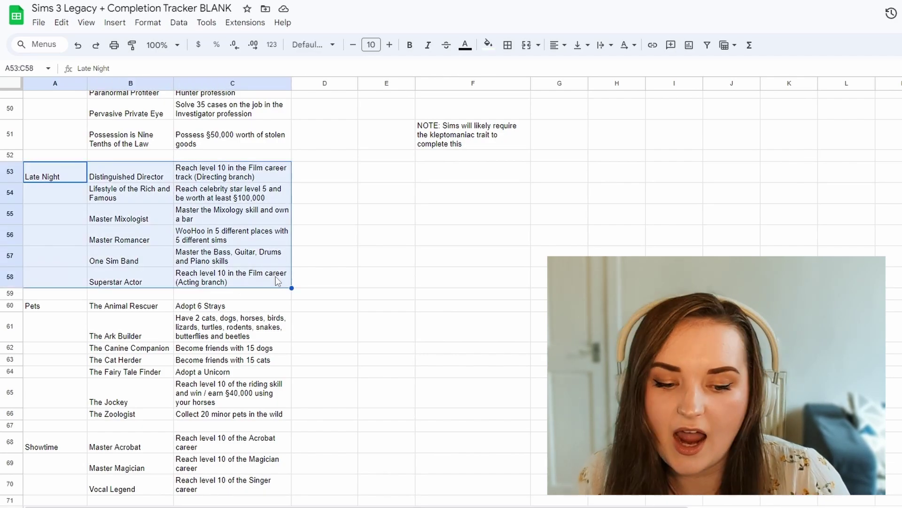
key(Delete)
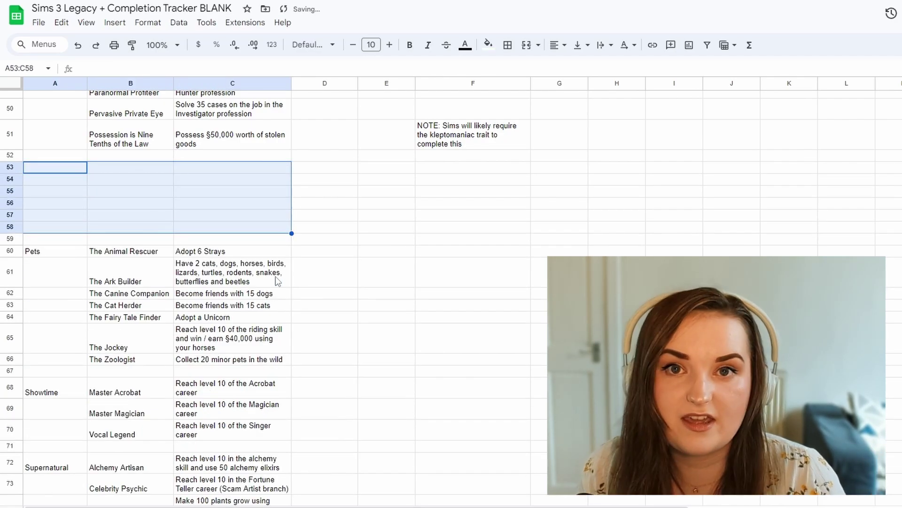
key(ctrl+z)
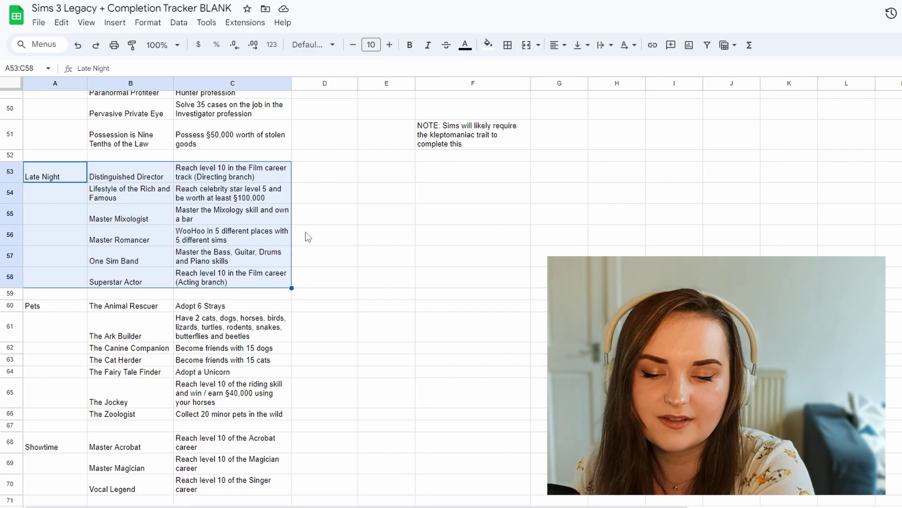
scroll(306, 232, down, 7)
scroll(306, 235, down, 12)
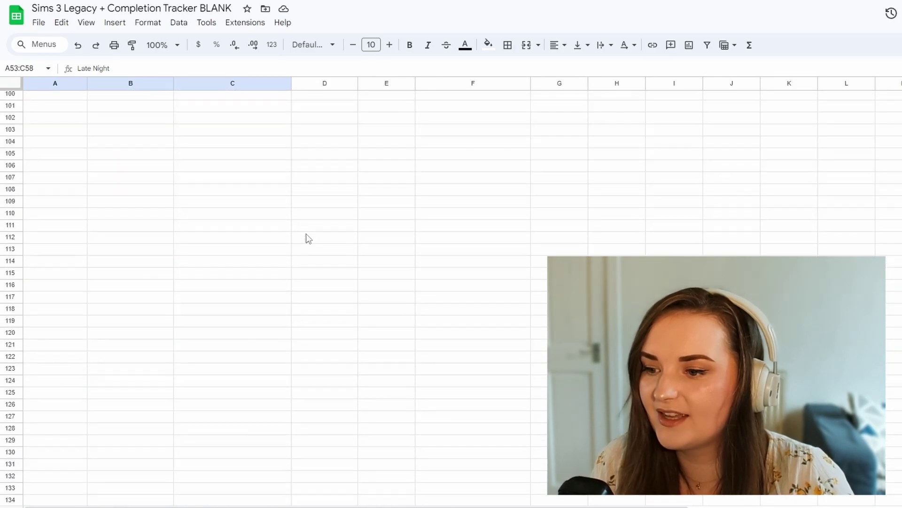
click(30, 308)
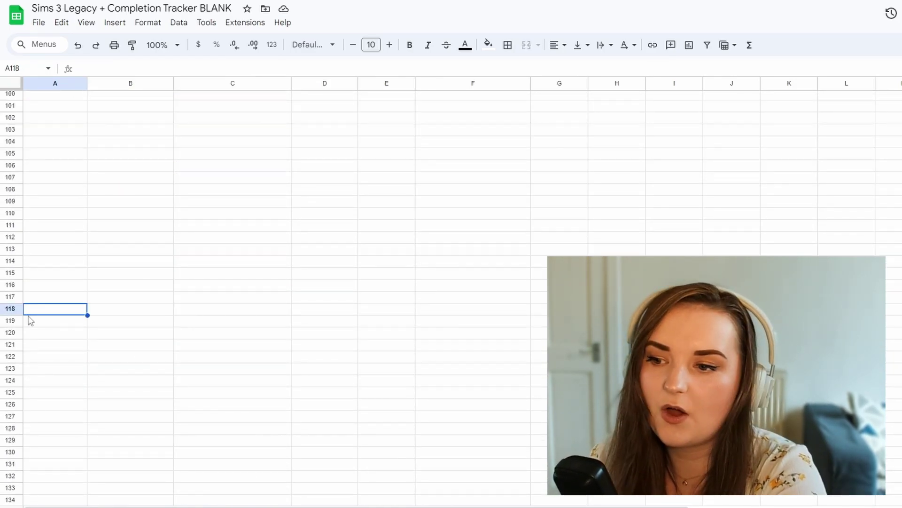
key(ctrl+v)
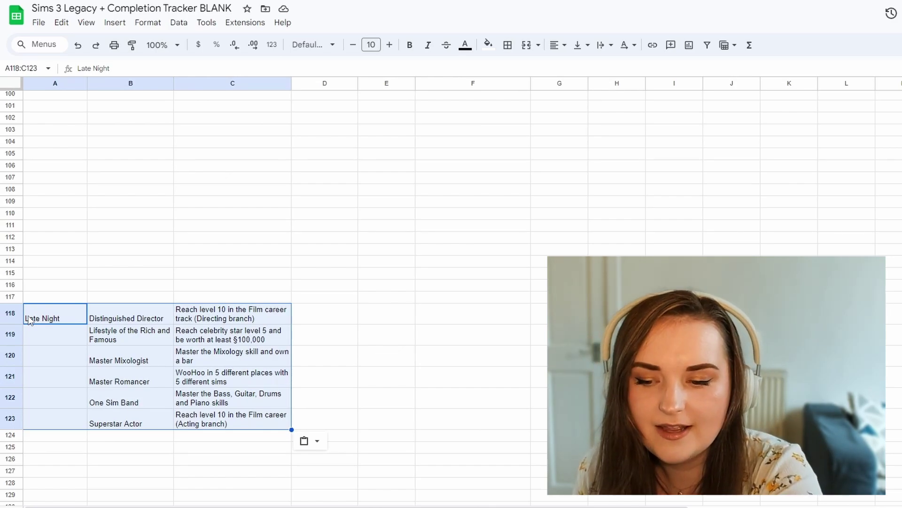
key(ctrl+z)
scroll(30, 319, up, 10)
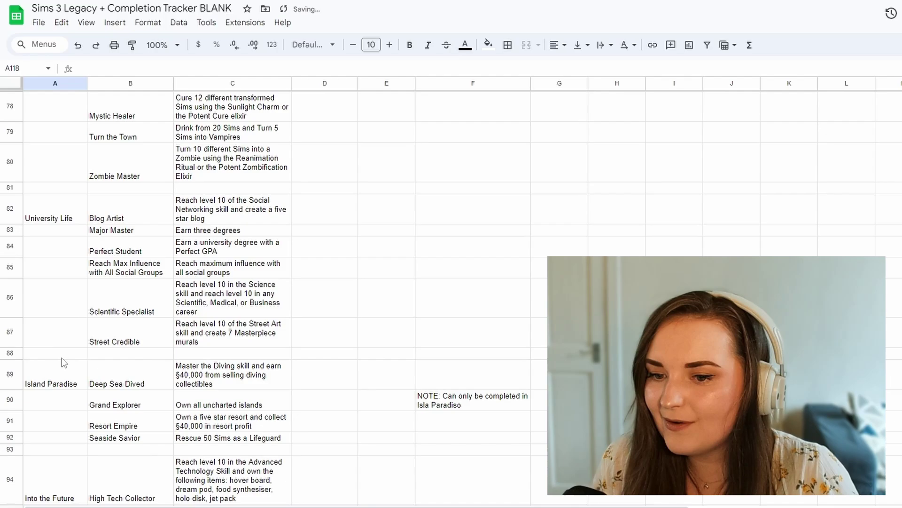
scroll(63, 361, down, 5)
scroll(218, 367, up, 1)
scroll(481, 376, up, 15)
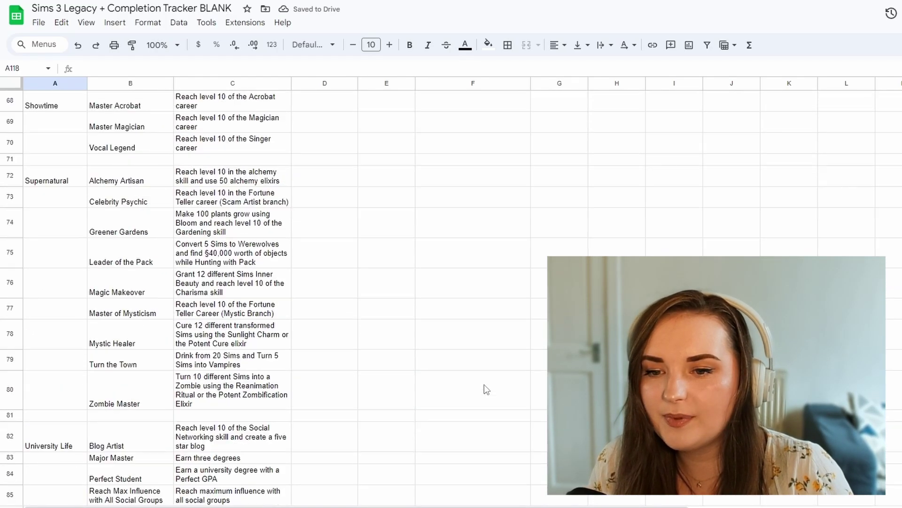
scroll(468, 379, up, 9)
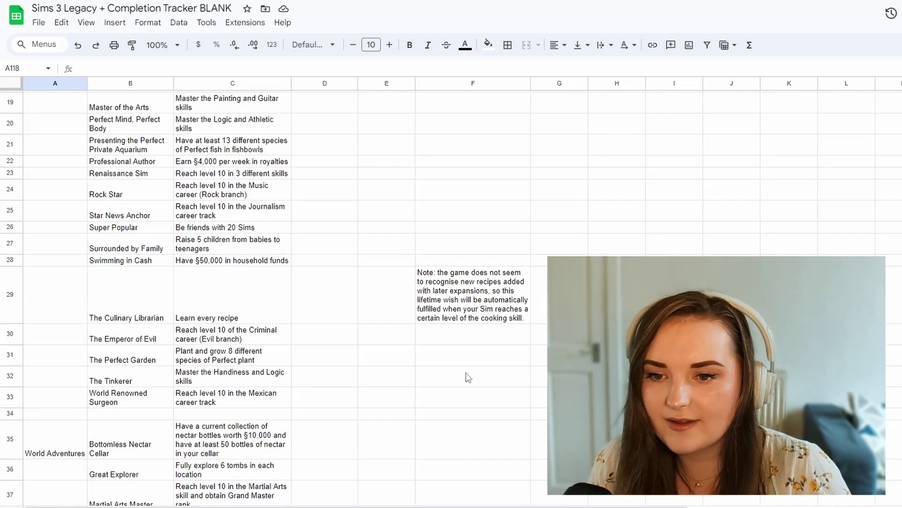
scroll(478, 403, down, 10)
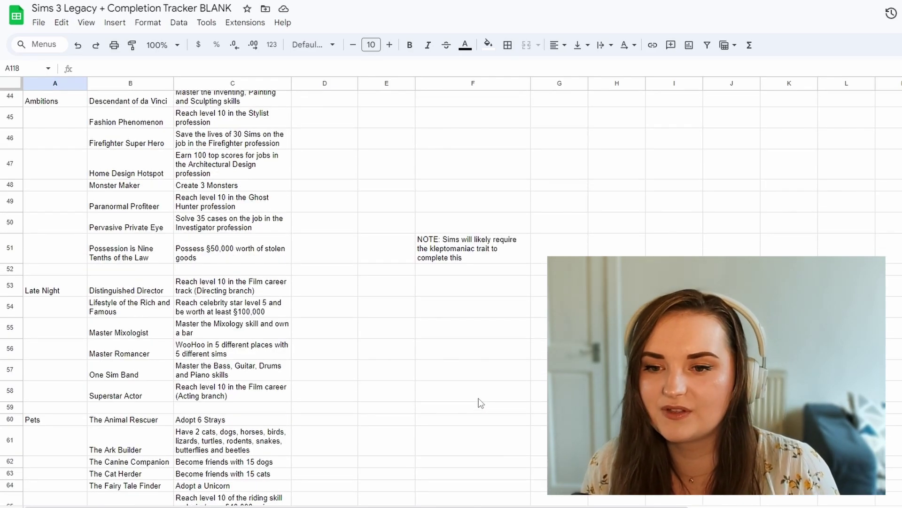
scroll(513, 310, up, 8)
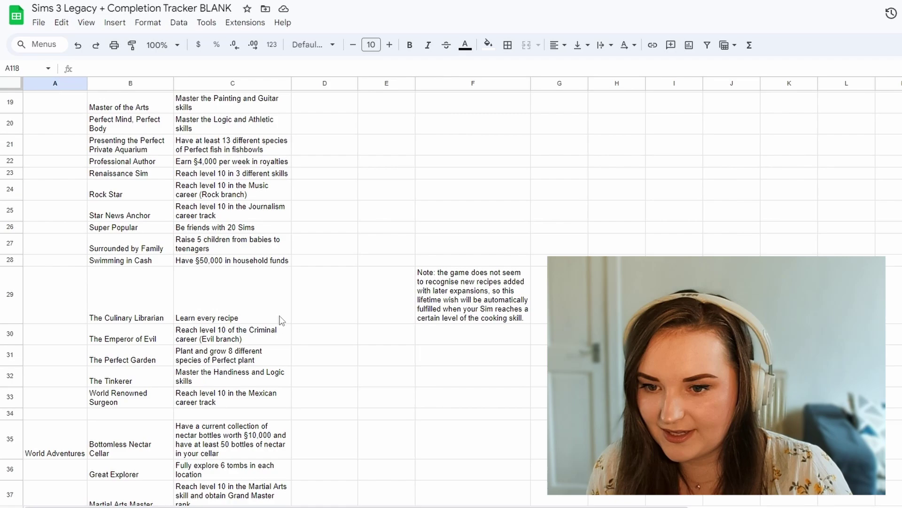
click(495, 306)
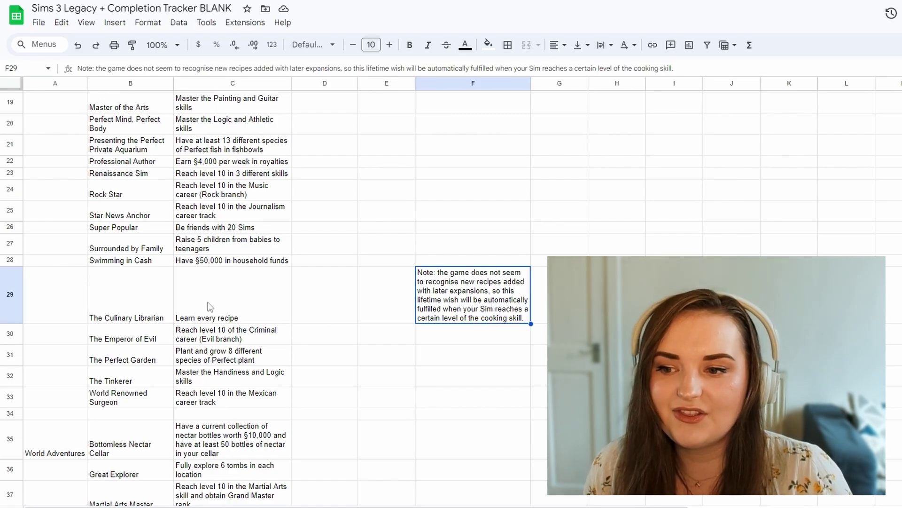
click(208, 305)
scroll(370, 368, up, 3)
scroll(371, 371, down, 3)
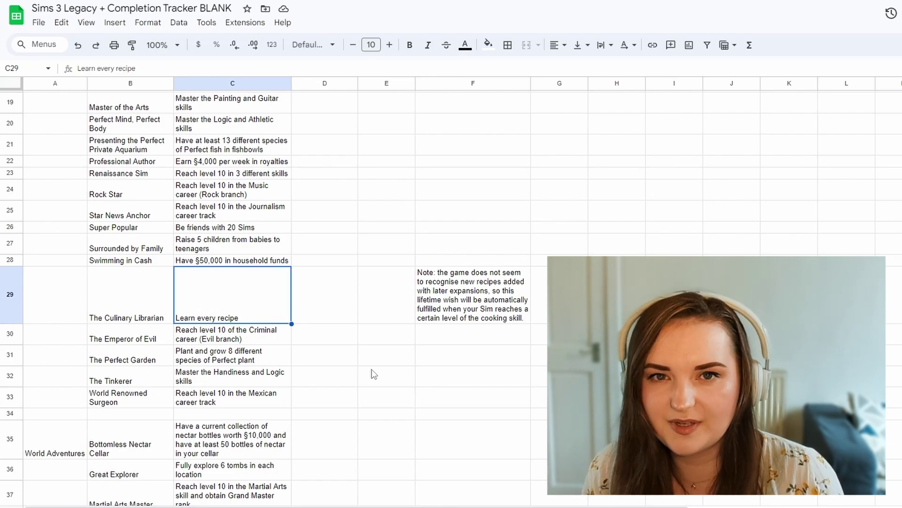
click(487, 289)
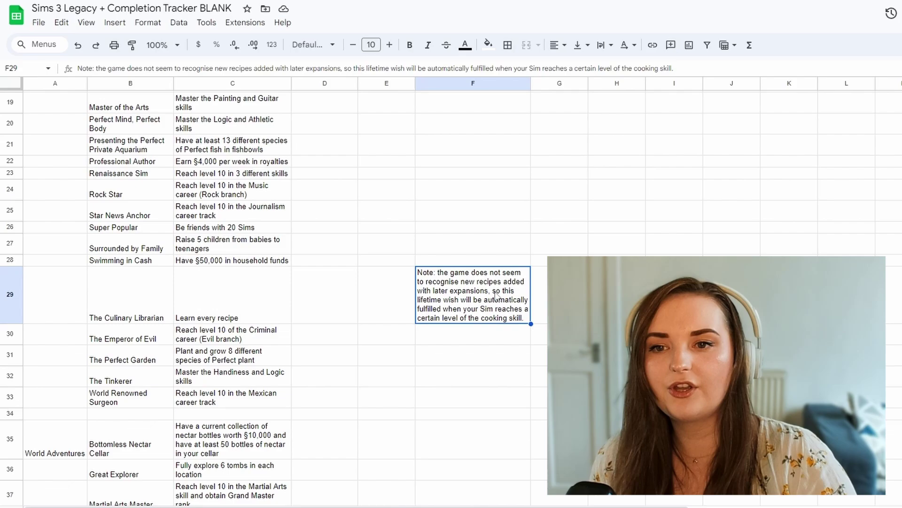
scroll(496, 297, up, 10)
click(444, 104)
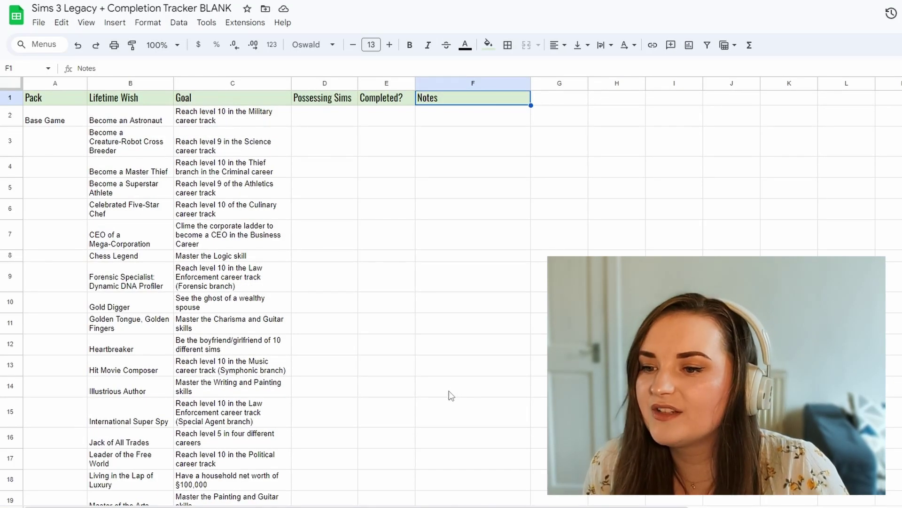
click(436, 258)
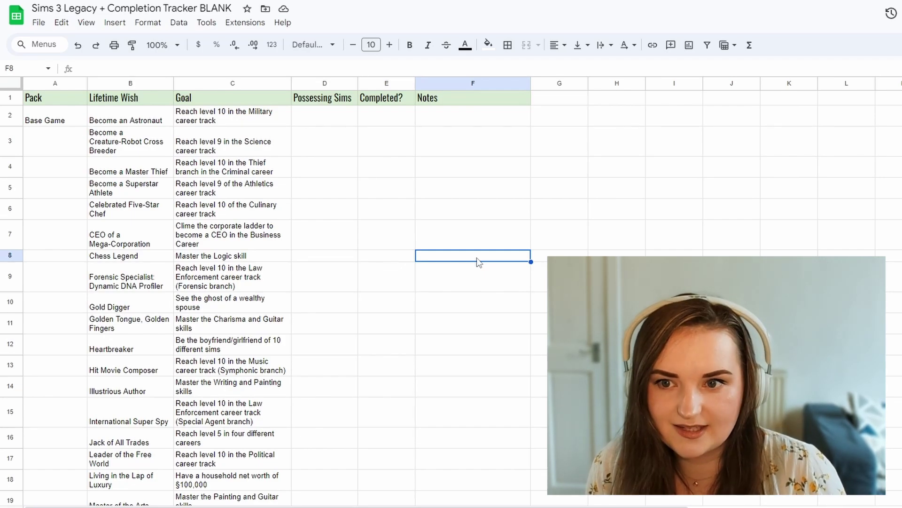
click(326, 83)
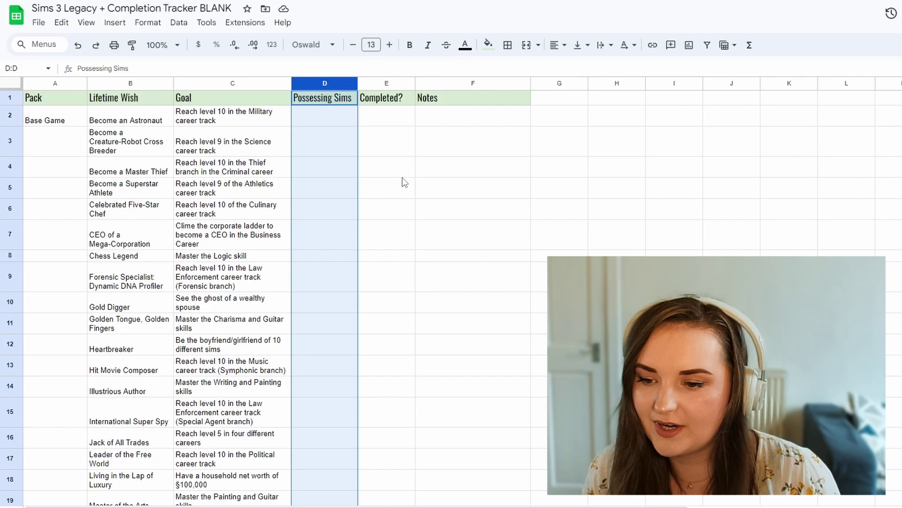
click(470, 115)
Step: Select the Violin row on the Skills sheet and clear its entry
scroll(306, 433, down, 15)
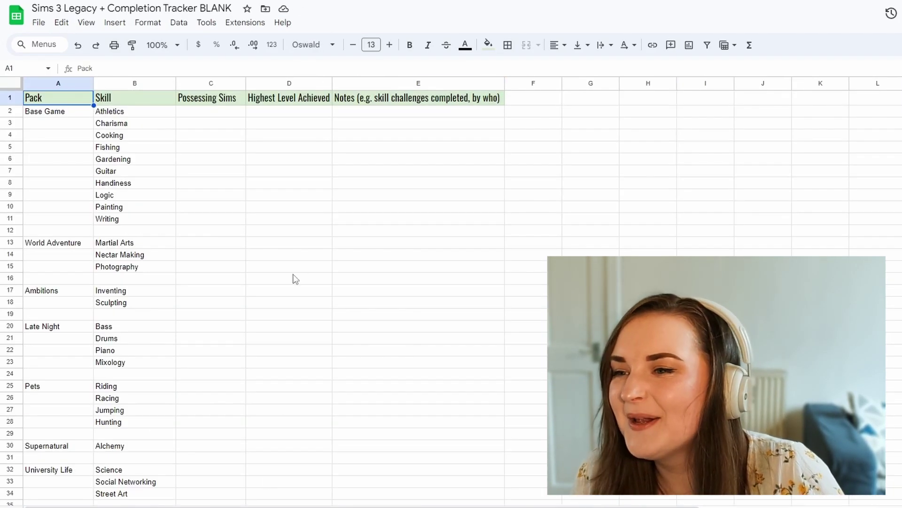
scroll(296, 279, down, 10)
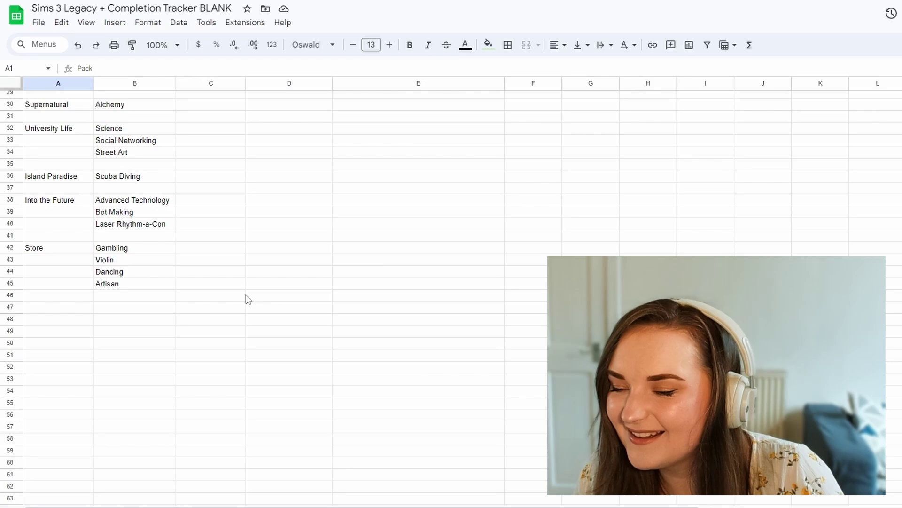
scroll(244, 297, up, 5)
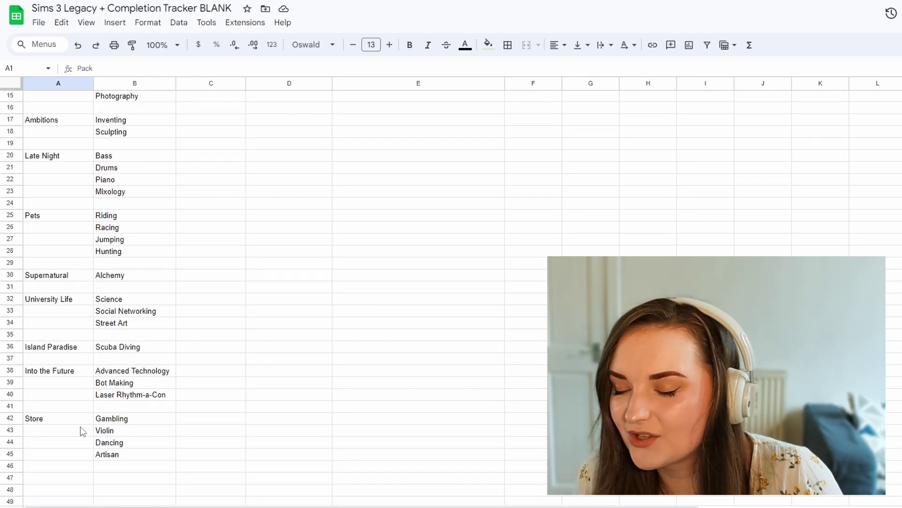
click(16, 429)
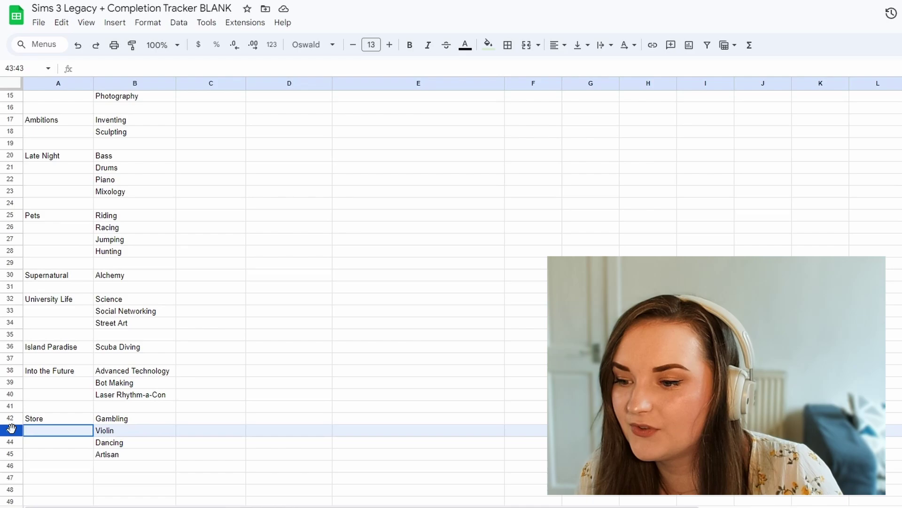
key(Delete)
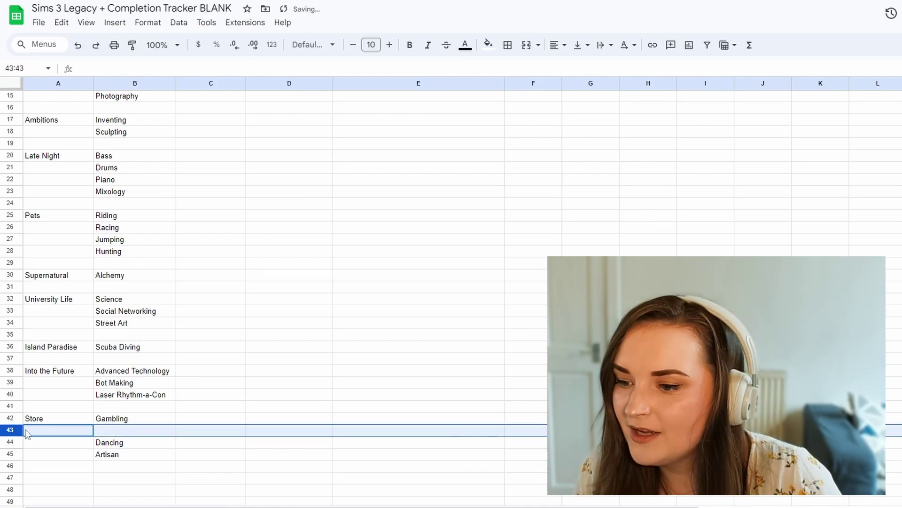
Step: Delete the emptied Violin row, then undo to restore it and scroll back up
right_click(10, 431)
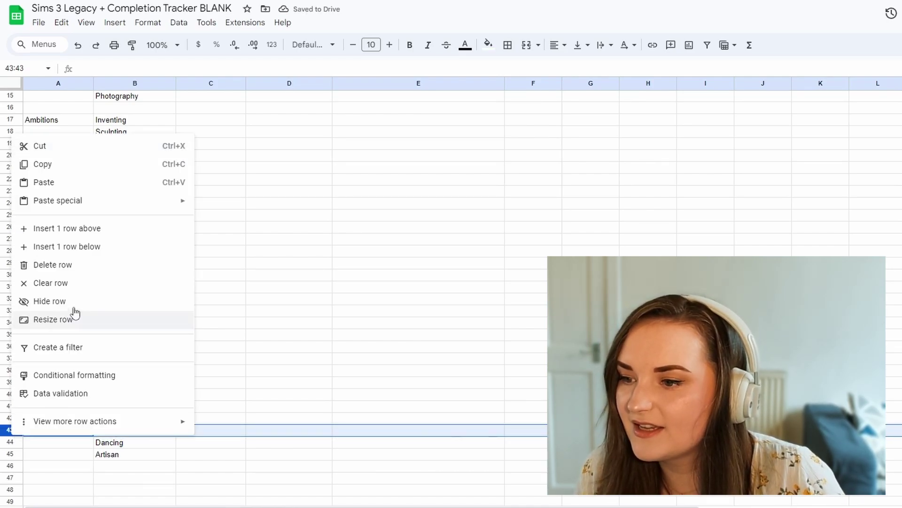
click(72, 264)
click(341, 420)
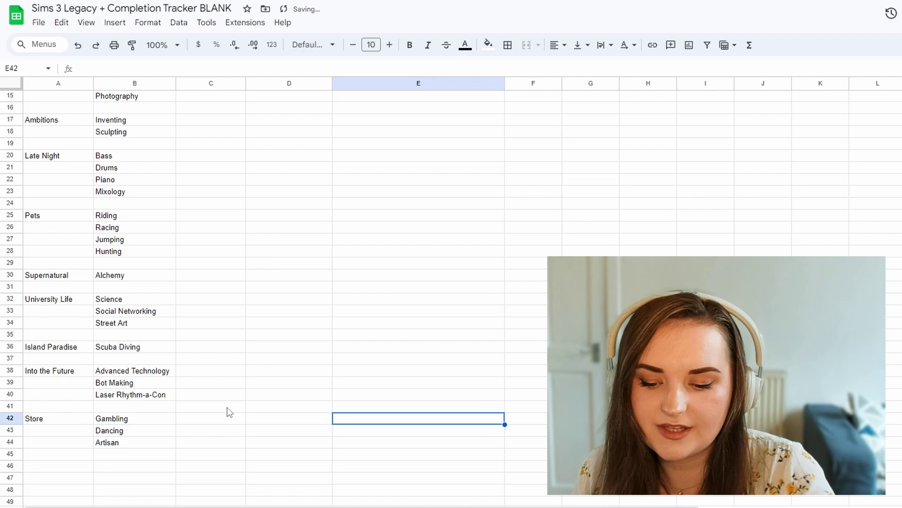
key(ctrl+z)
key(ctrl+z)
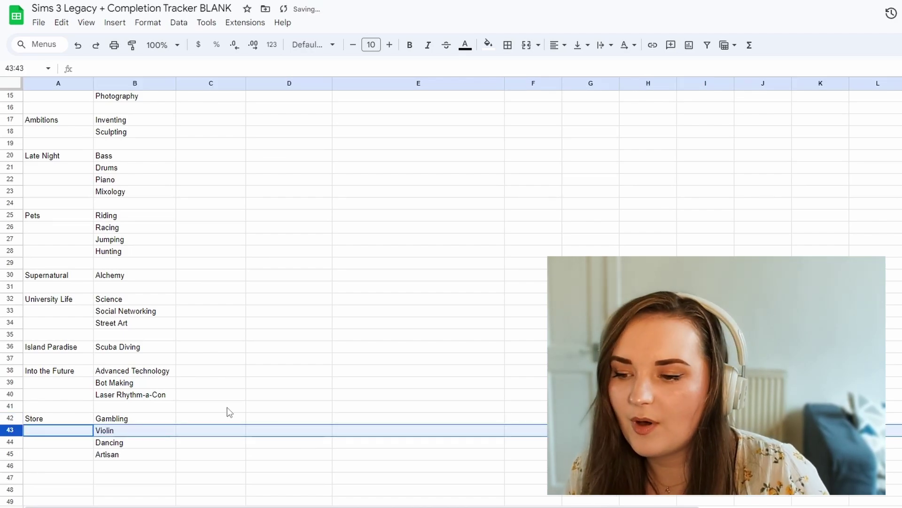
click(303, 397)
scroll(309, 399, up, 5)
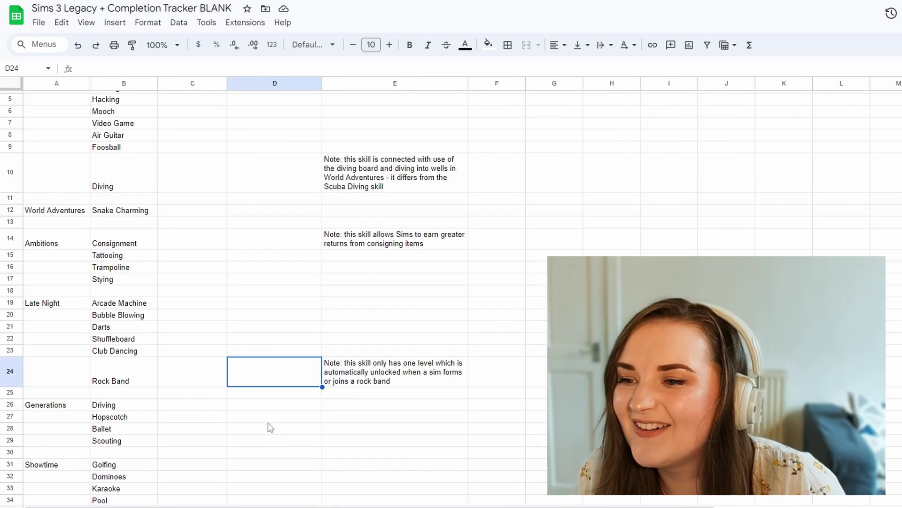
Step: Scroll to the omitted-skills note and the Into The Future Bug Eating entry
scroll(268, 422, down, 8)
scroll(264, 420, down, 5)
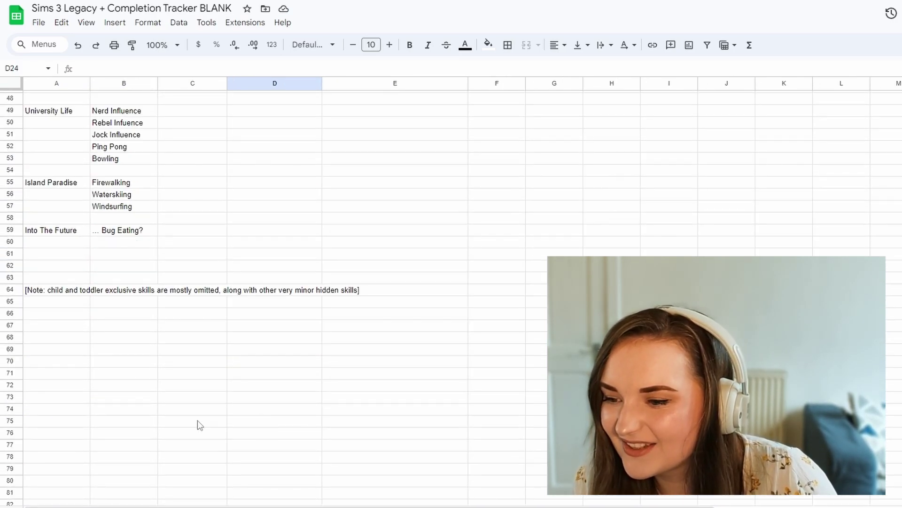
click(79, 291)
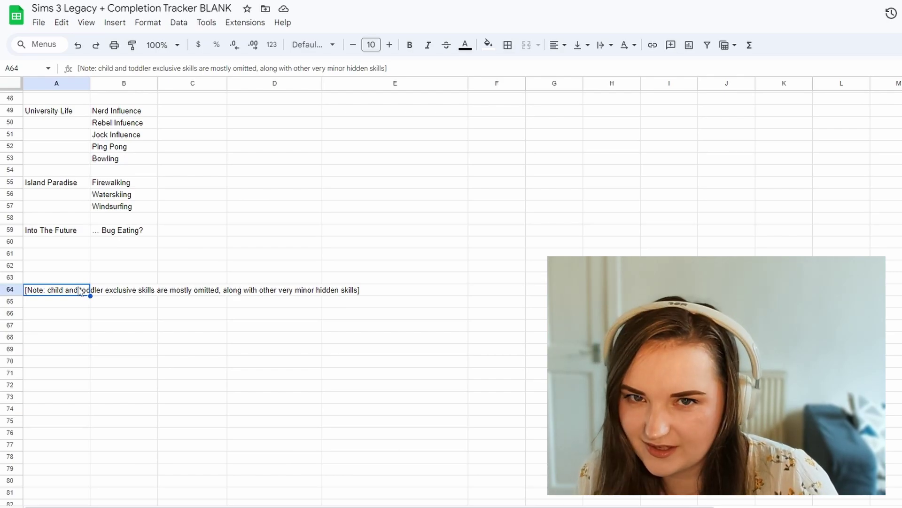
scroll(79, 297, up, 3)
scroll(79, 301, up, 12)
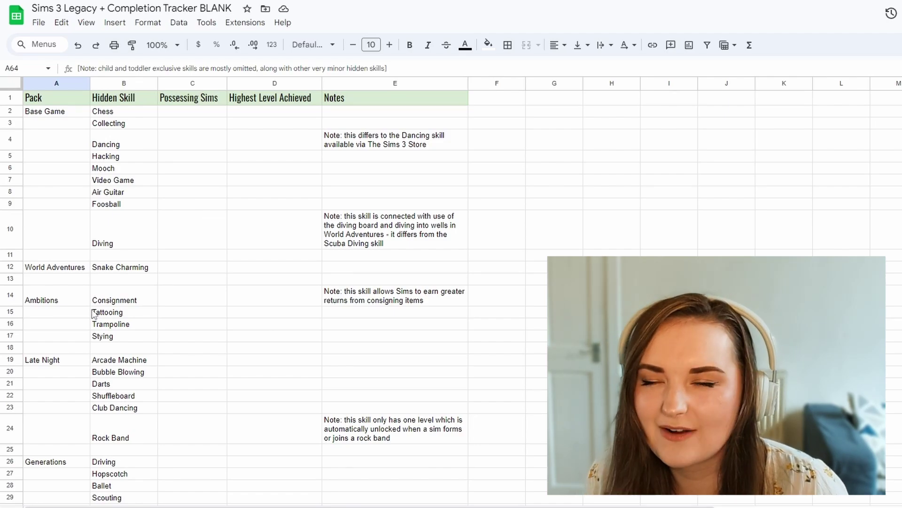
scroll(94, 314, down, 12)
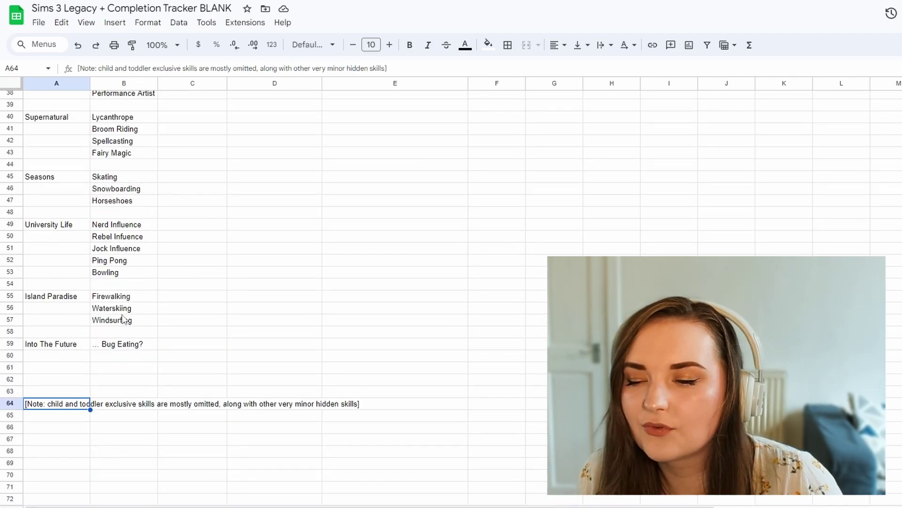
scroll(123, 319, up, 3)
scroll(124, 319, down, 4)
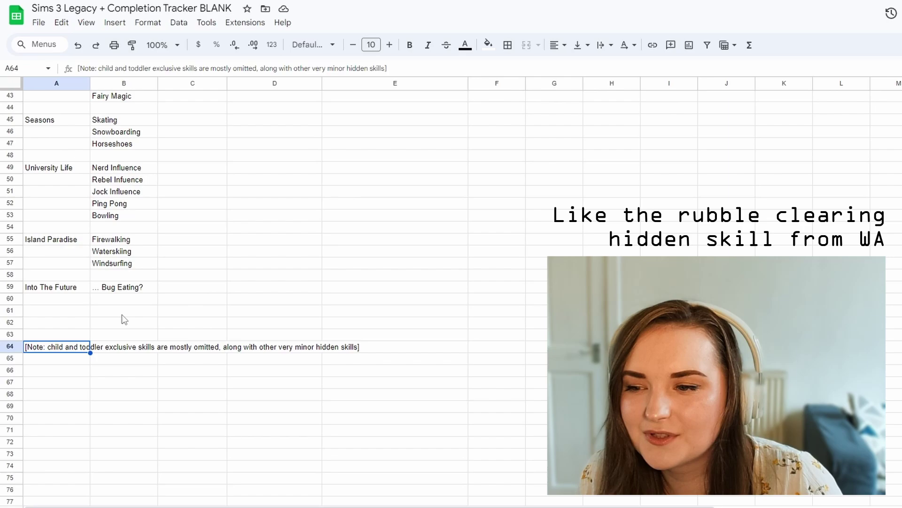
click(132, 288)
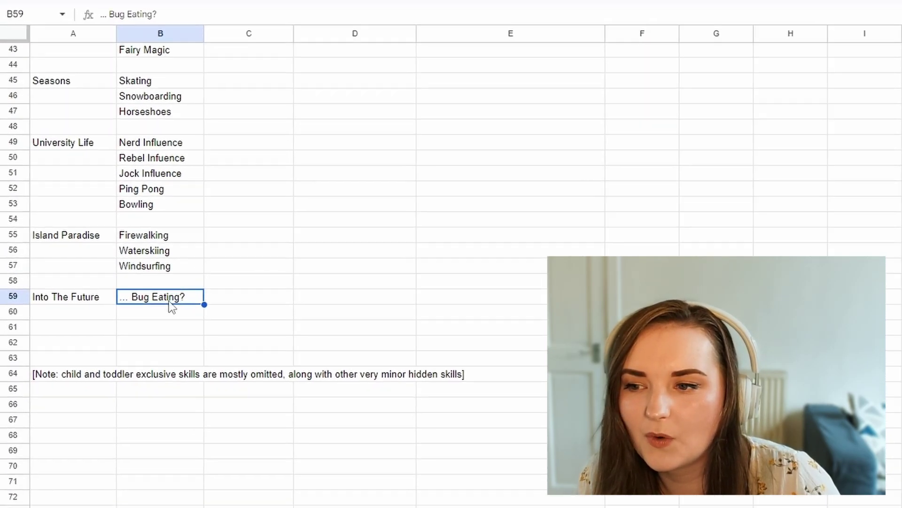
Step: Scroll the careers list down to its key for part-time and self-employed work
scroll(144, 323, up, 5)
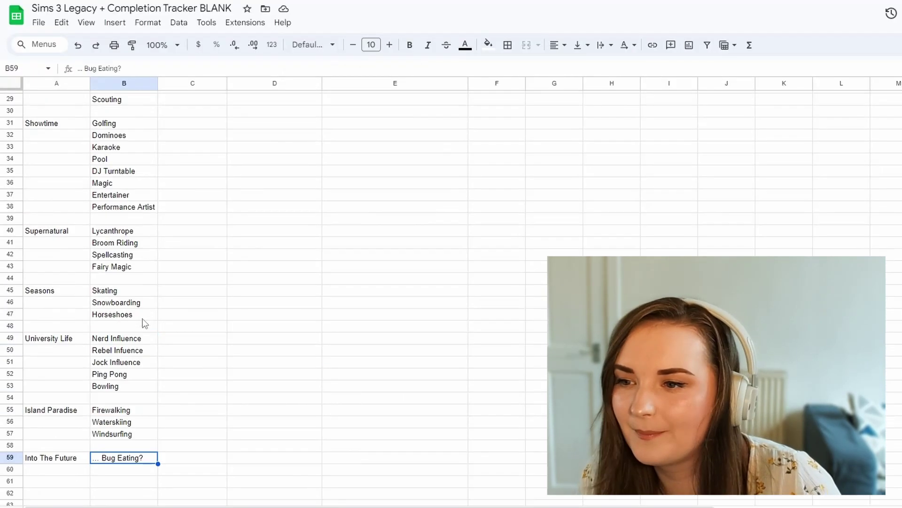
scroll(141, 319, up, 10)
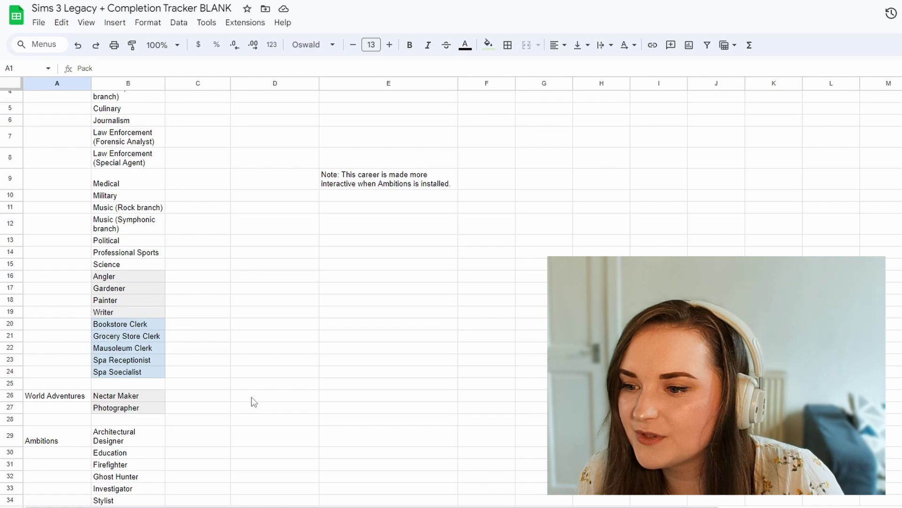
scroll(252, 400, down, 4)
scroll(165, 284, up, 2)
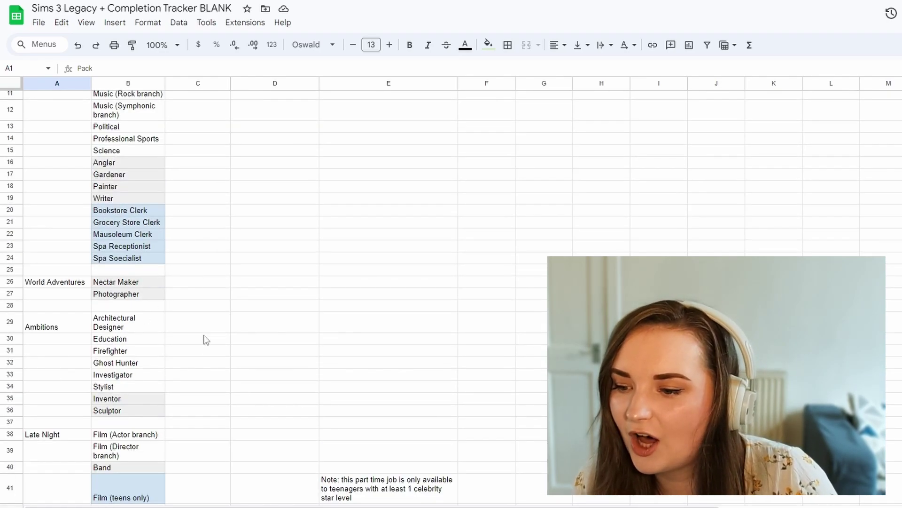
scroll(208, 345, down, 15)
click(66, 336)
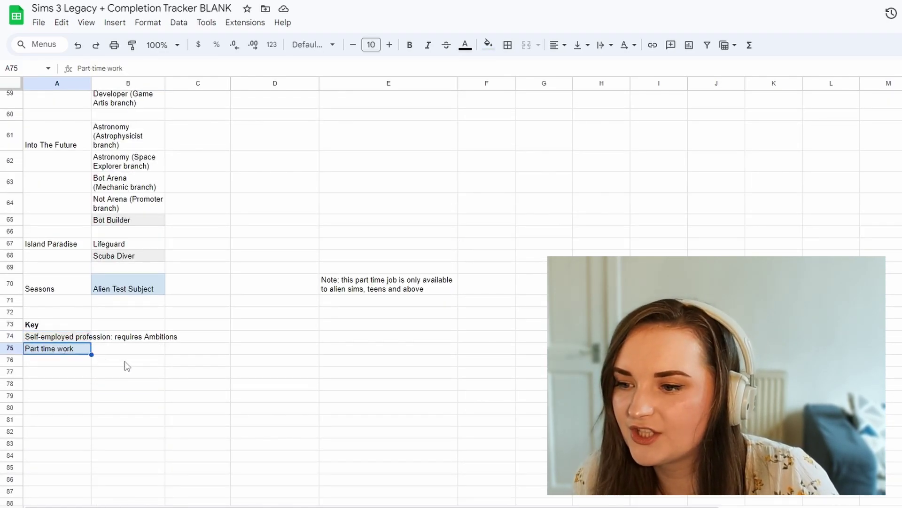
scroll(125, 362, up, 15)
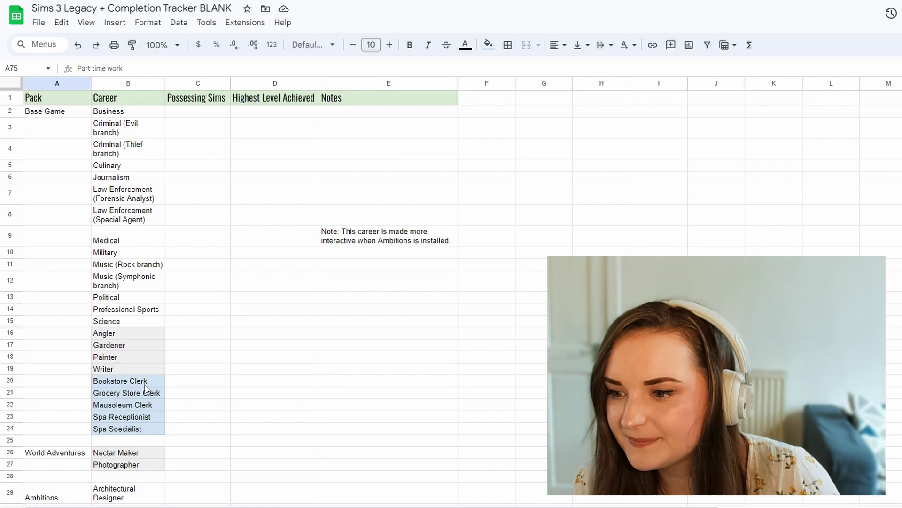
scroll(145, 388, down, 15)
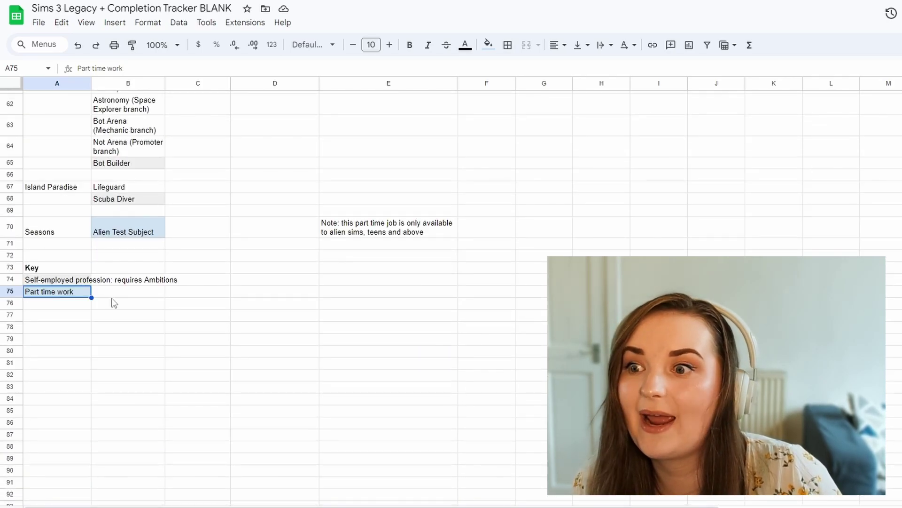
scroll(114, 302, up, 3)
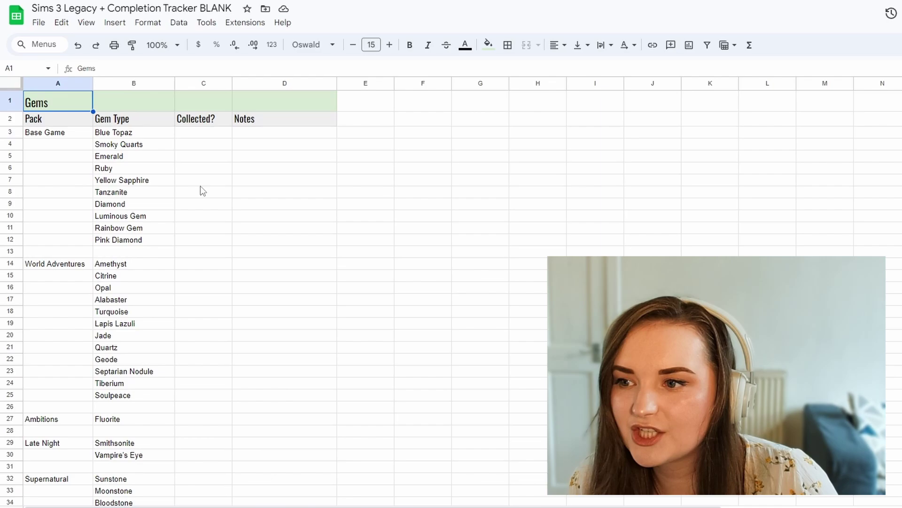
Step: Scroll through the collections lists, then jump back to A1 at the Gems list
scroll(101, 278, down, 20)
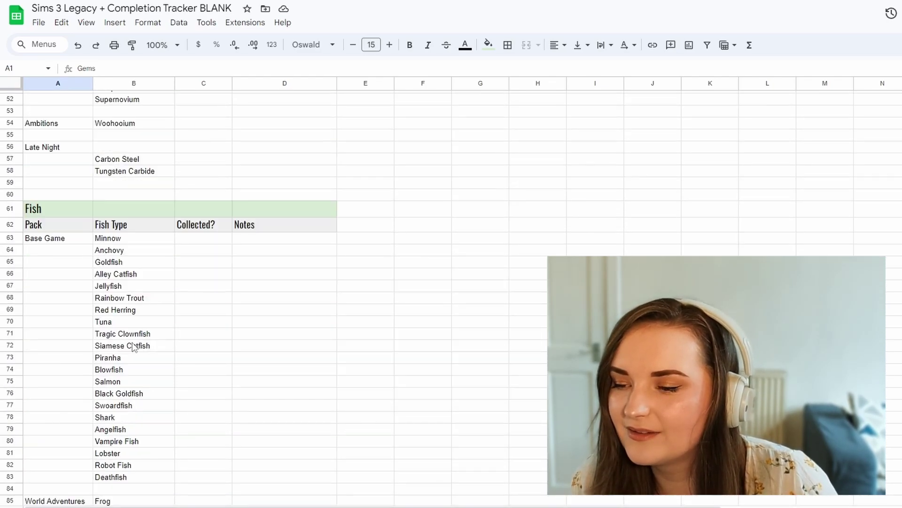
scroll(132, 347, down, 15)
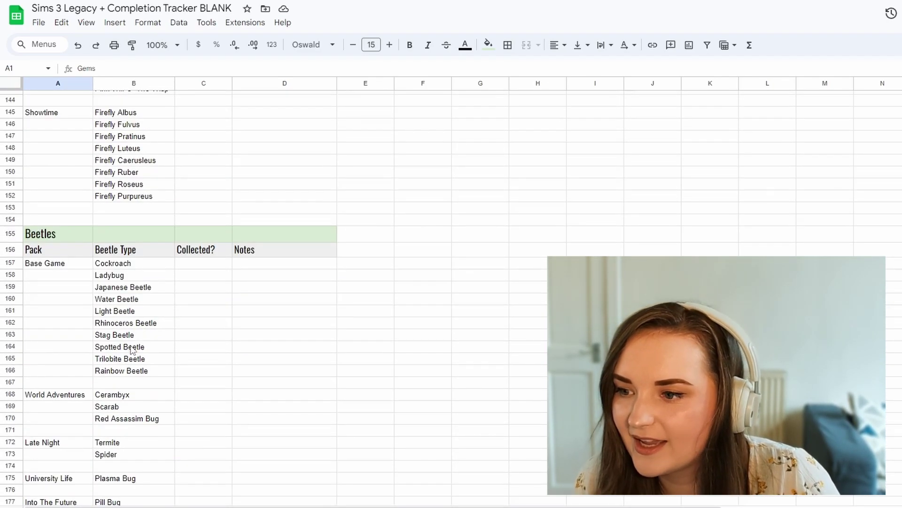
scroll(131, 349, down, 5)
key(ctrl+Home)
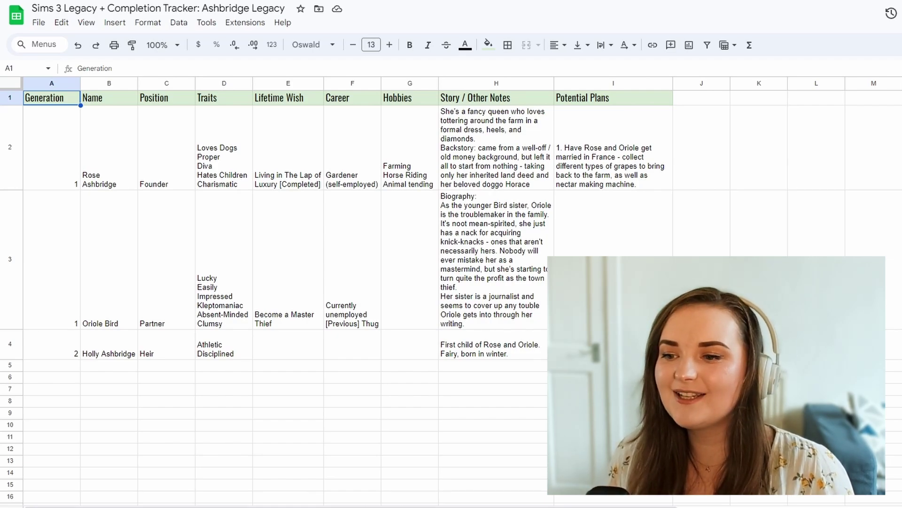
Step: Highlight the family members' names and the partner's name
drag(96, 281, 123, 363)
click(201, 414)
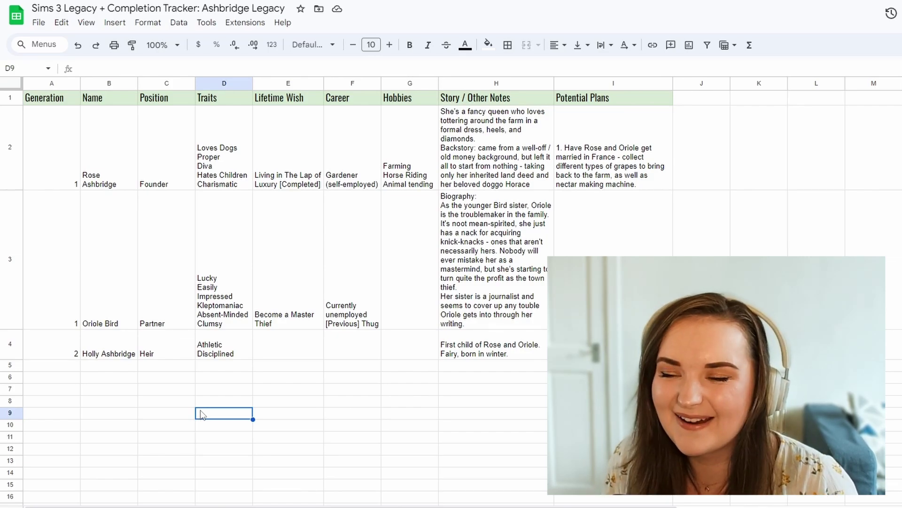
drag(123, 280, 116, 304)
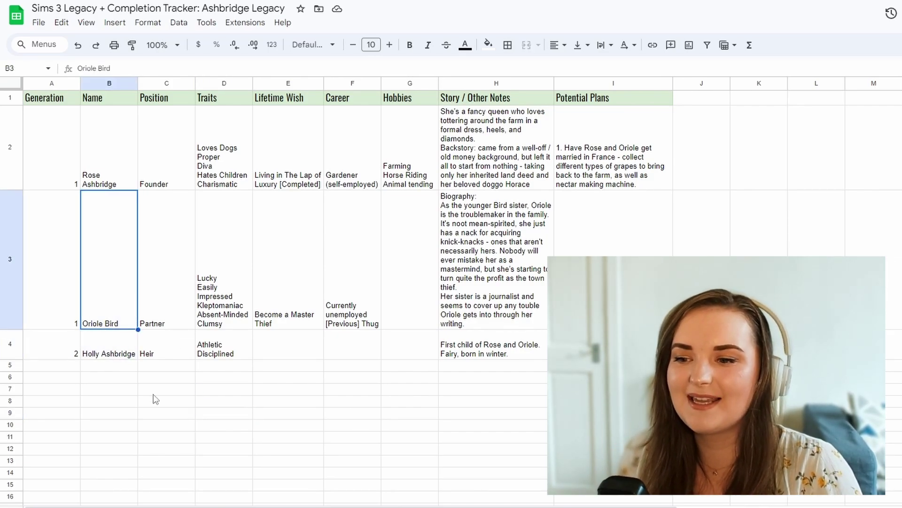
click(153, 393)
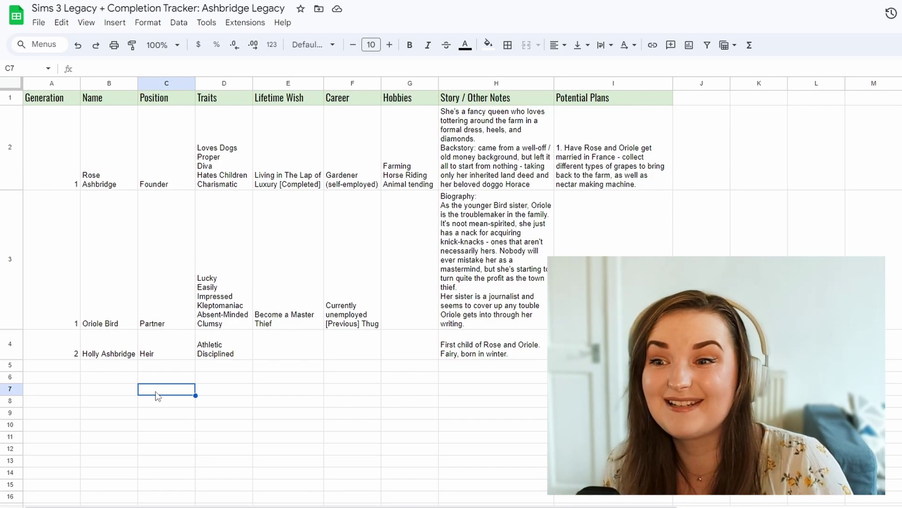
Step: Point out the founder's generation, name, position and [Completed] lifetime wish
click(73, 139)
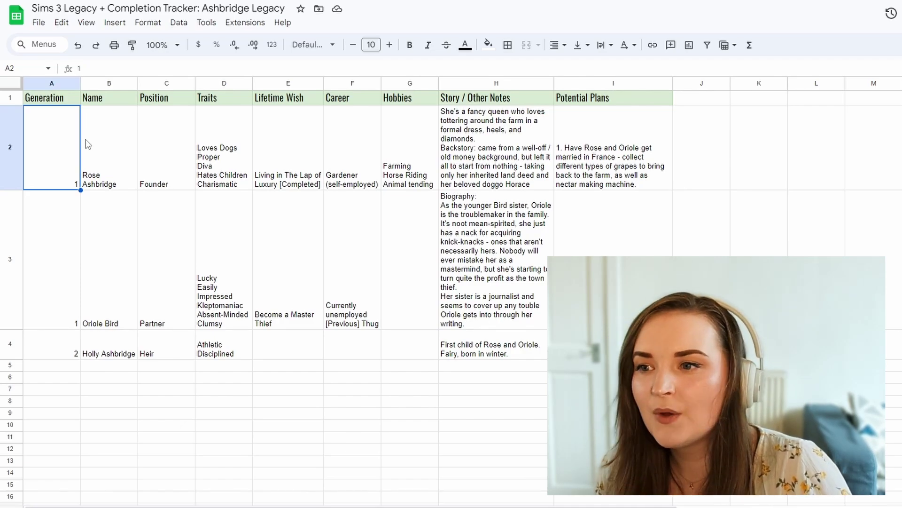
click(111, 141)
click(180, 122)
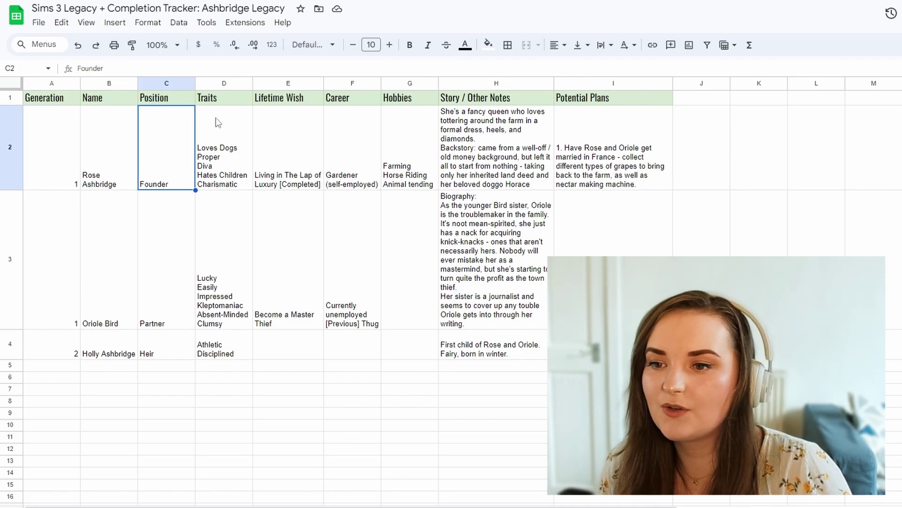
click(282, 148)
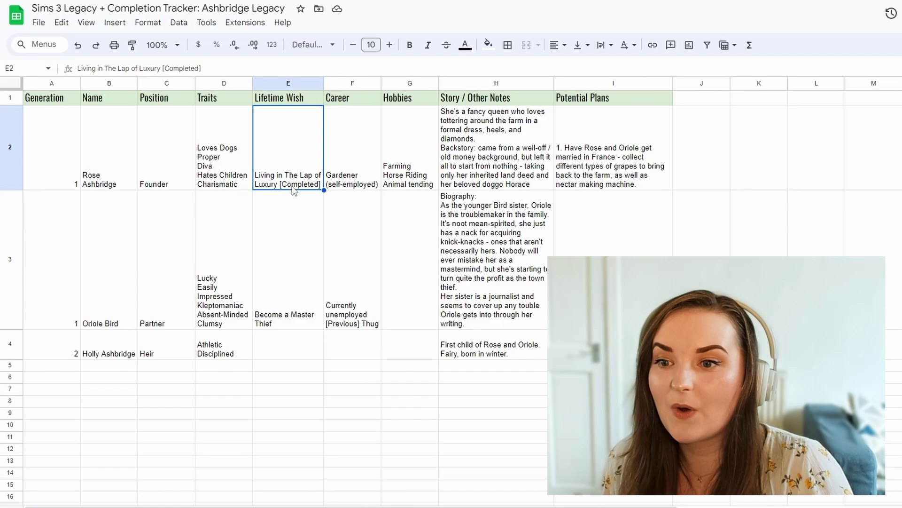
drag(202, 69, 163, 69)
Step: Show the partner's career, the founder's self-employed gardener career, and both sims' hobbies
click(331, 266)
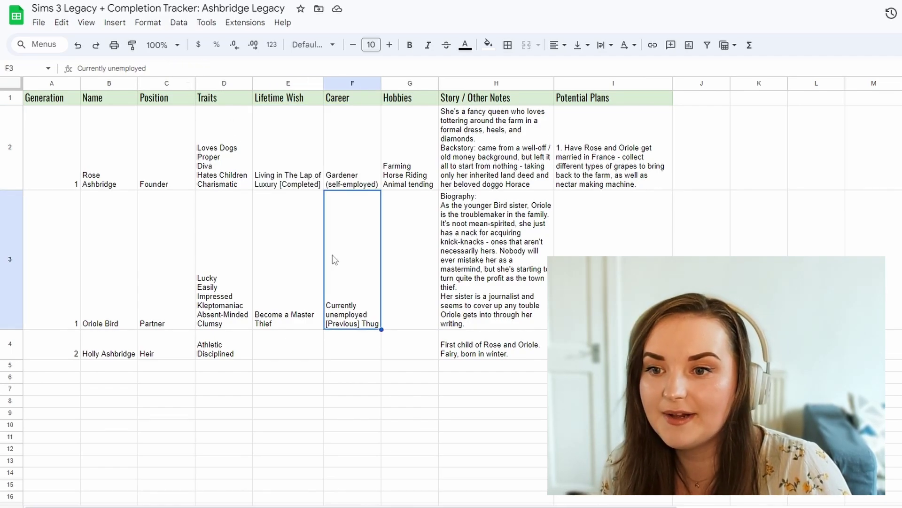
click(366, 132)
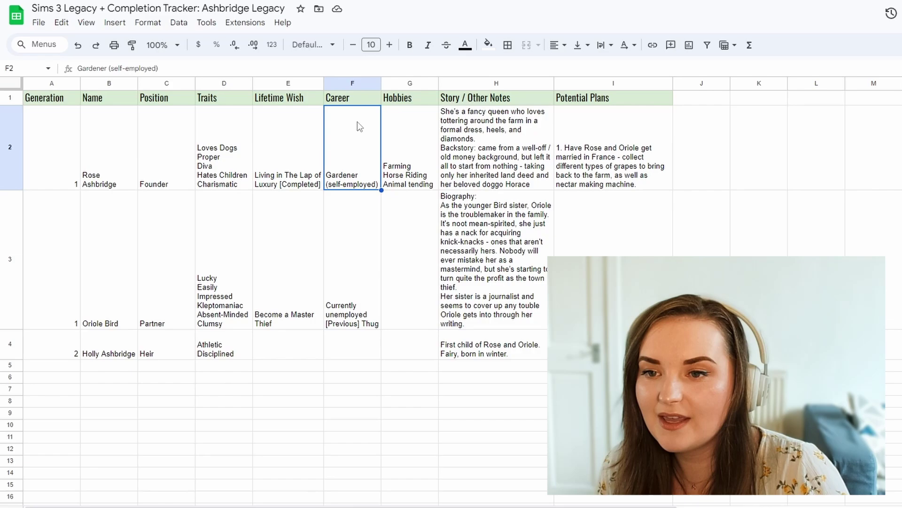
click(415, 140)
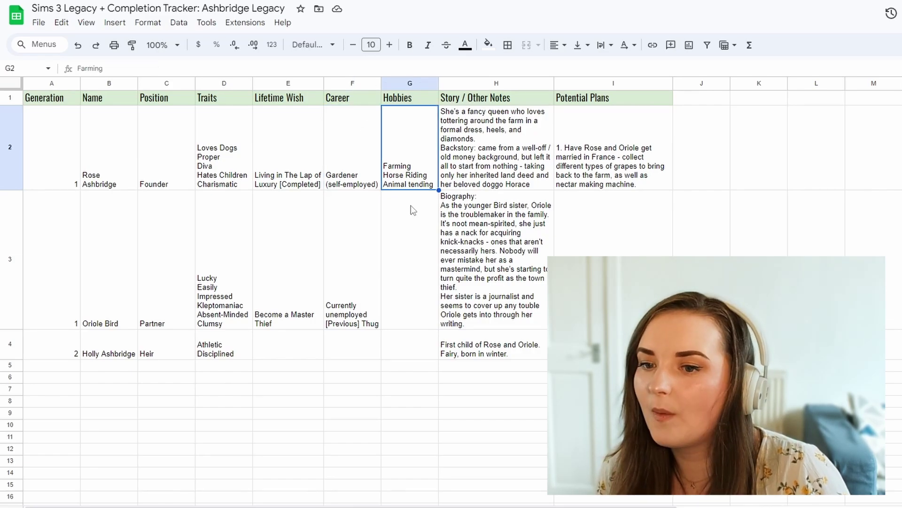
click(417, 263)
click(399, 139)
click(398, 251)
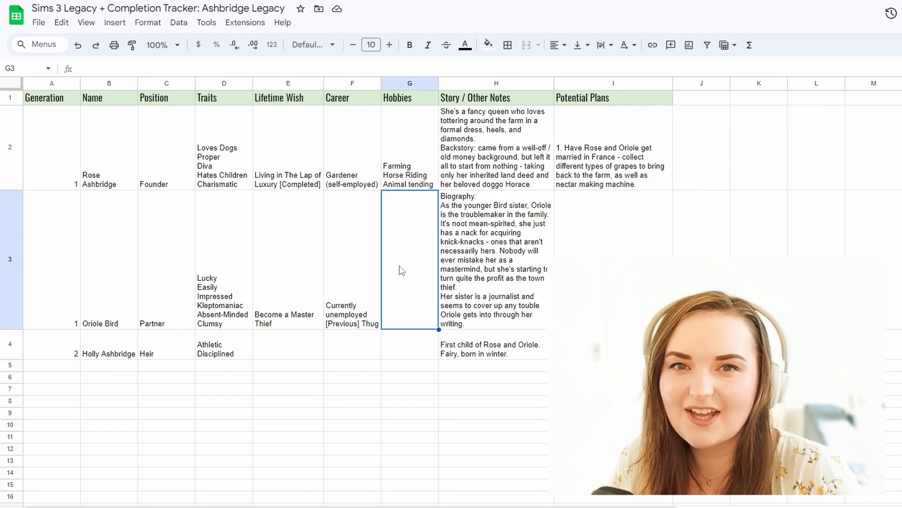
Step: Show the founder's story notes and potential plans, highlighting wishes through plans
click(501, 129)
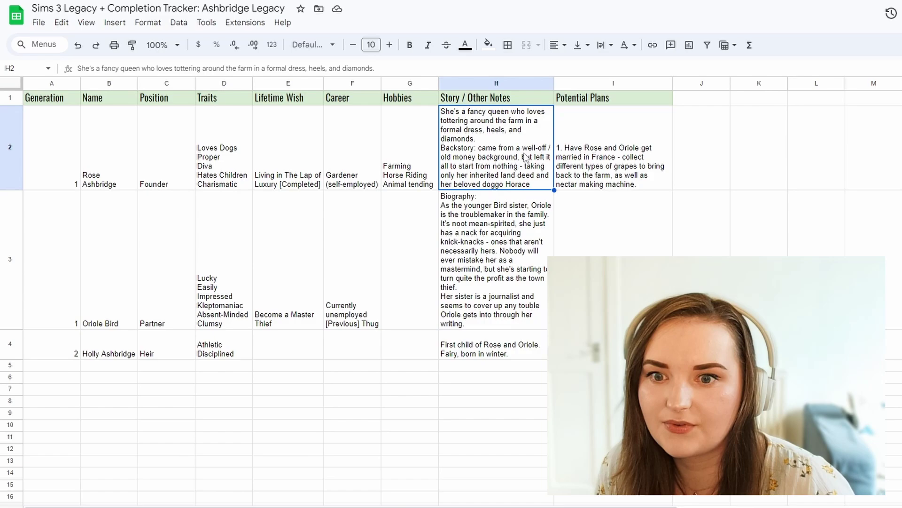
click(609, 164)
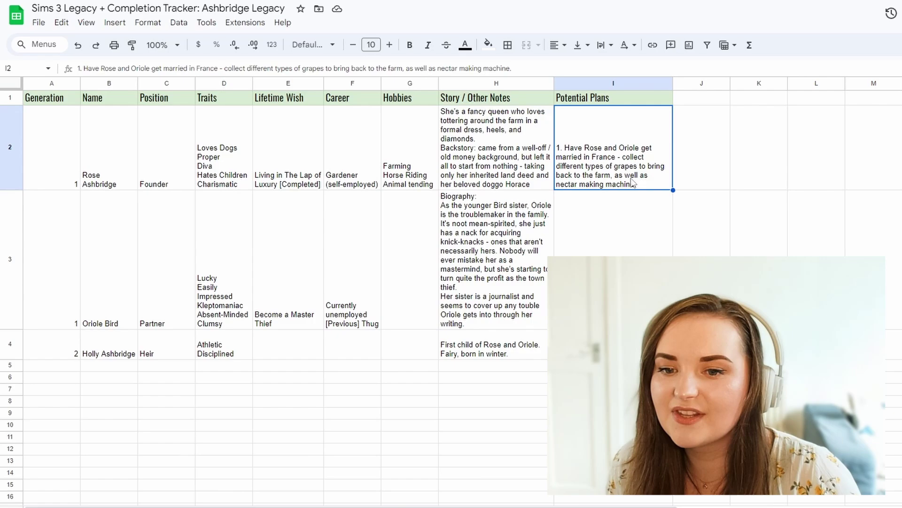
drag(611, 170, 630, 159)
click(700, 160)
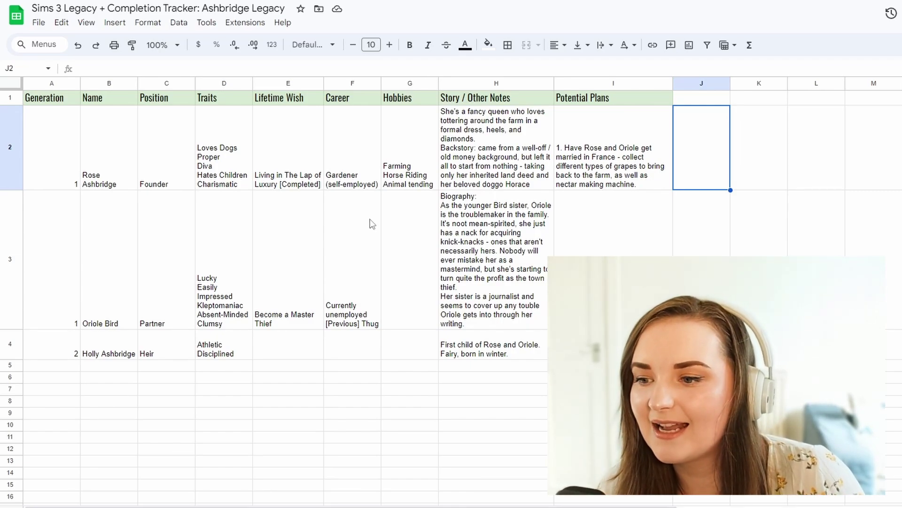
click(418, 263)
key(Up)
key(Down)
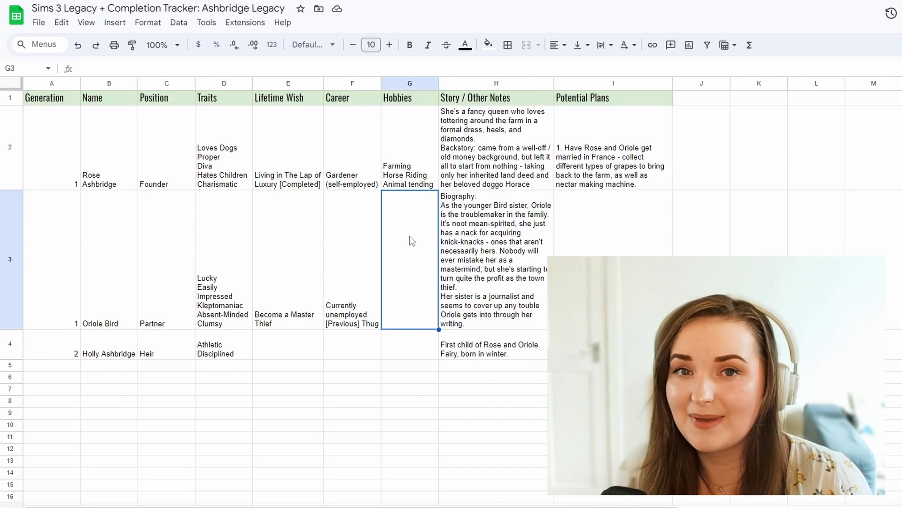
click(497, 245)
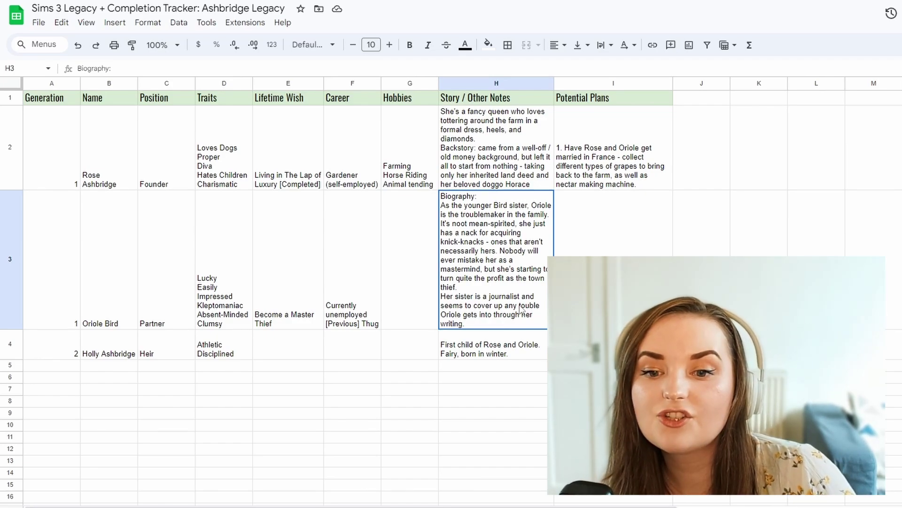
key(Tab)
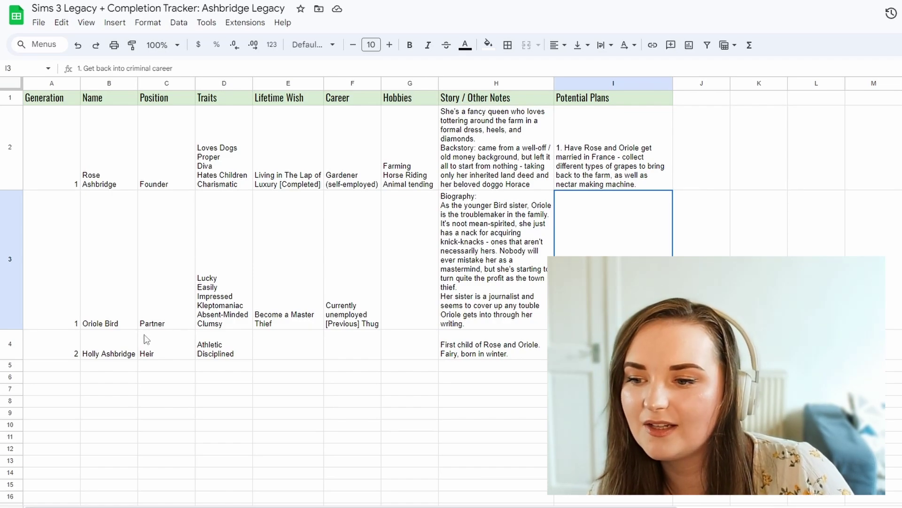
click(135, 350)
click(203, 348)
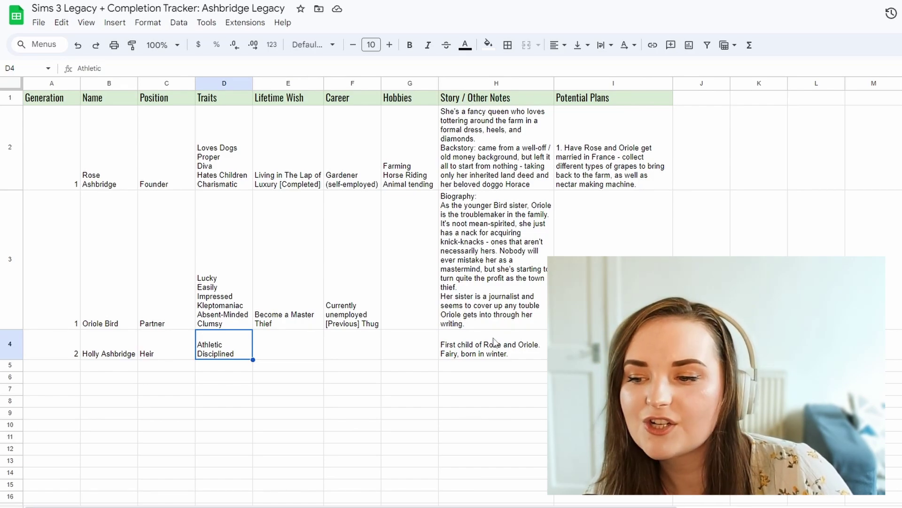
click(100, 352)
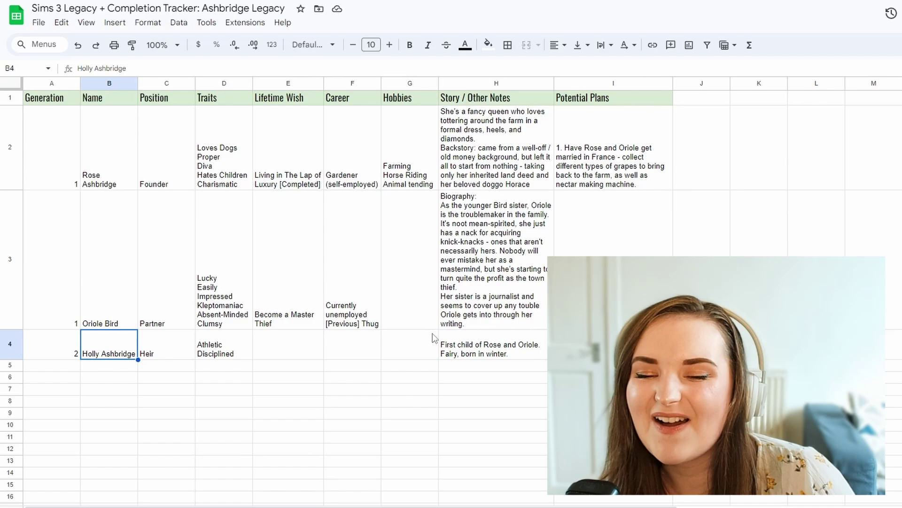
click(578, 345)
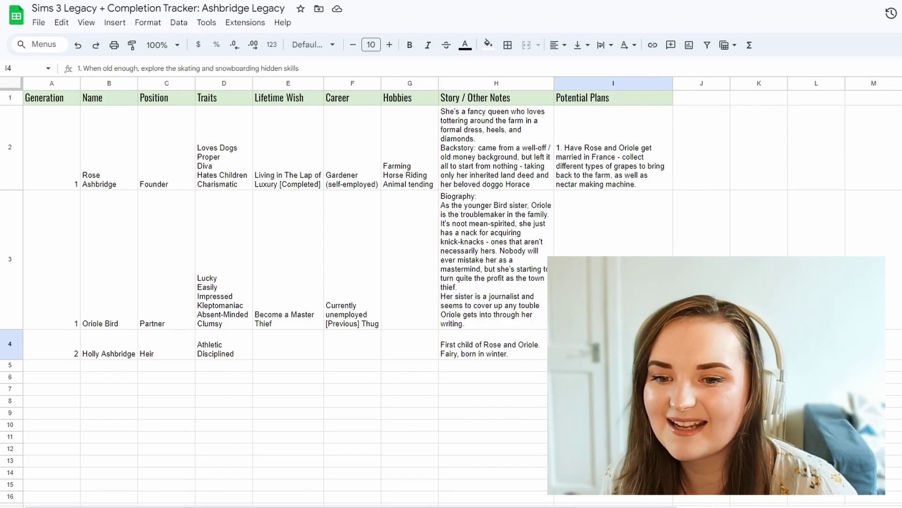
click(369, 491)
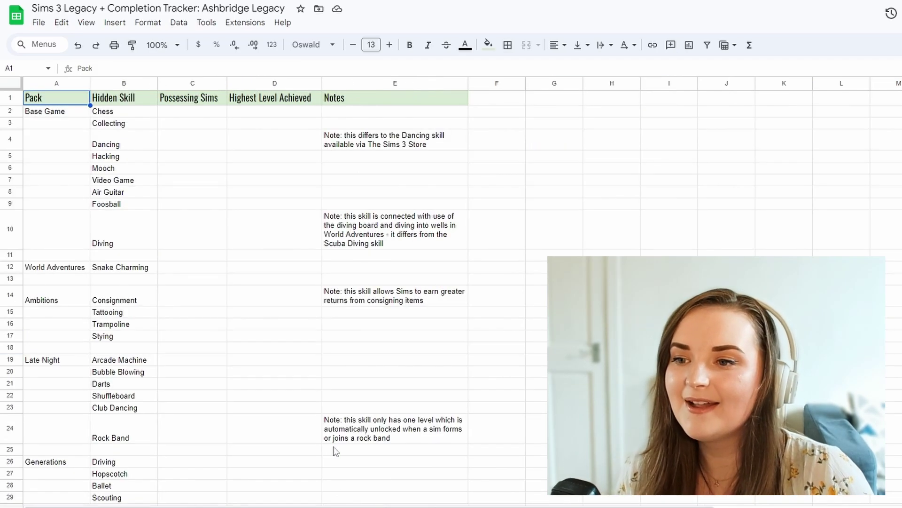
scroll(151, 188, down, 12)
scroll(157, 218, up, 8)
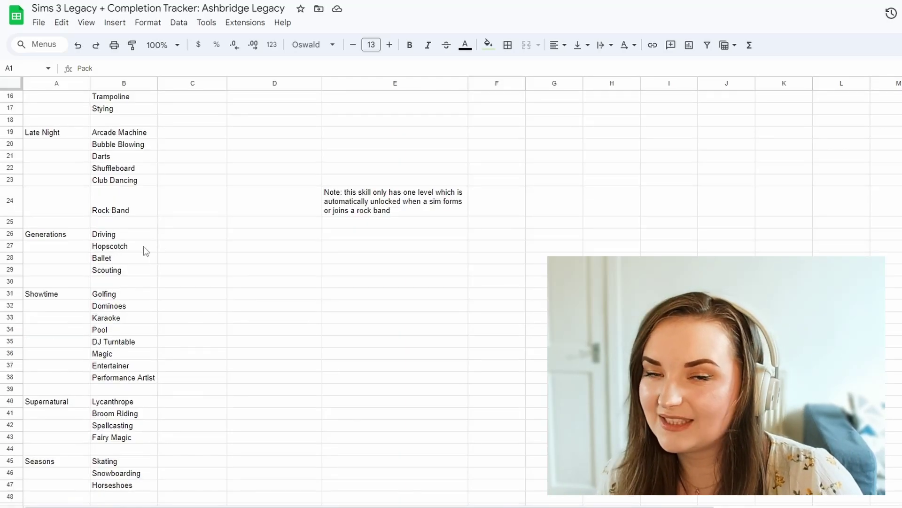
scroll(92, 273, up, 5)
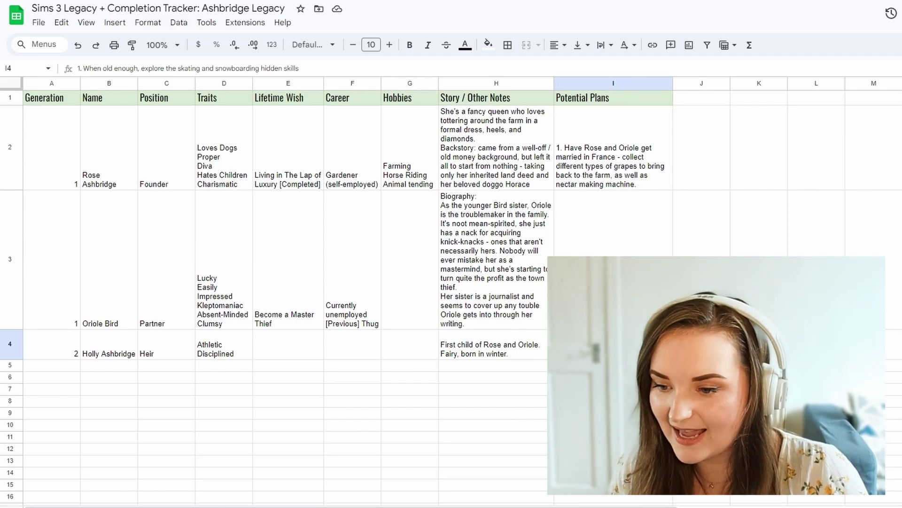
Step: On the Lifetime Wish sheet, point out Creature-Robot Cross Breeder and Become a Superstar Athlete
click(254, 493)
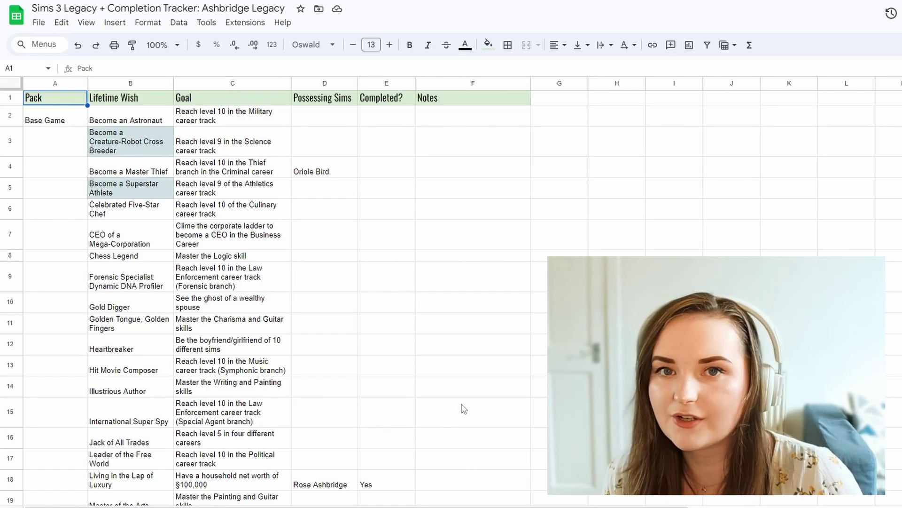
click(132, 152)
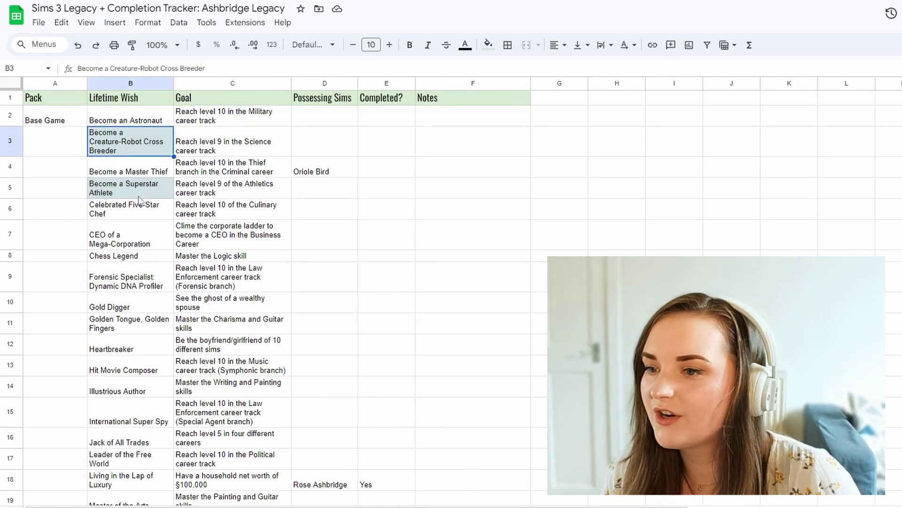
click(141, 193)
click(149, 155)
click(155, 196)
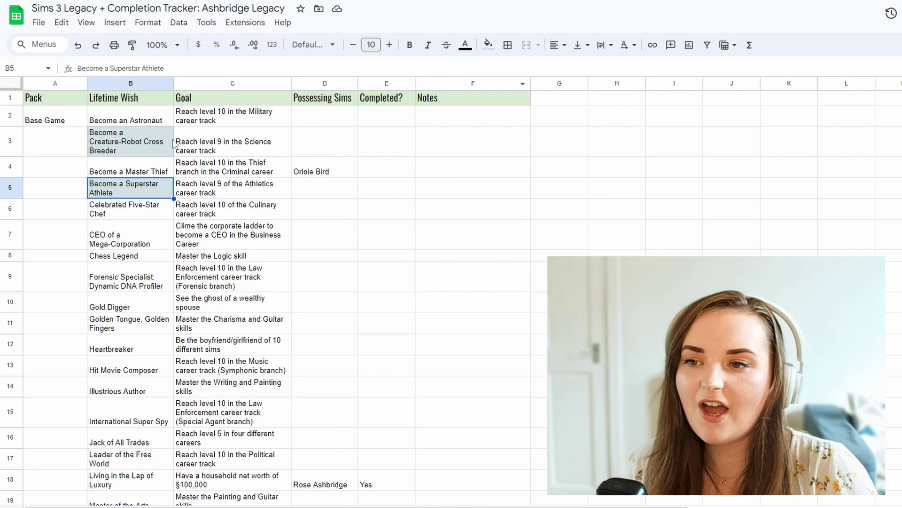
click(173, 143)
click(156, 193)
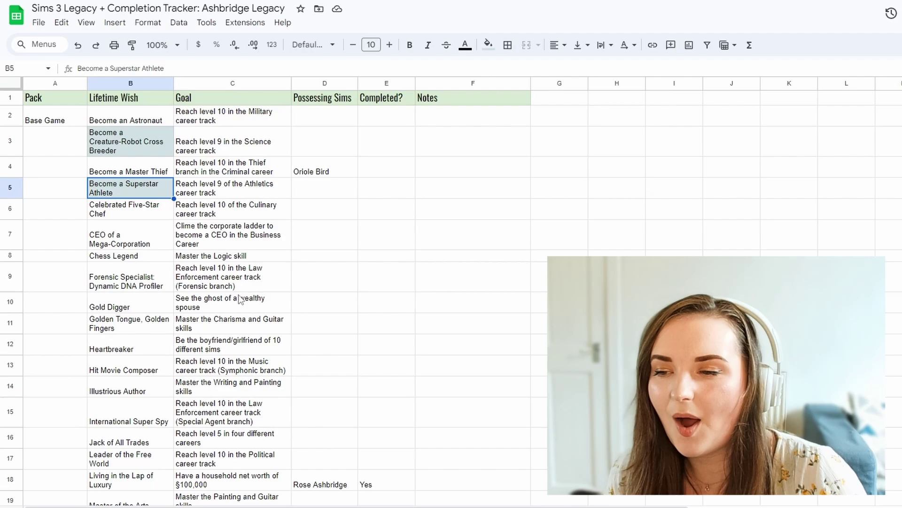
scroll(160, 181, down, 3)
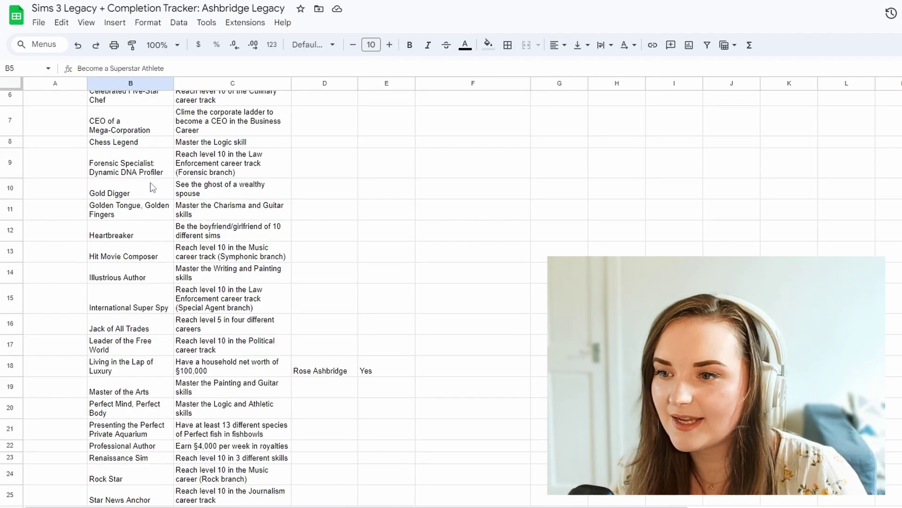
scroll(152, 188, up, 3)
scroll(132, 164, down, 8)
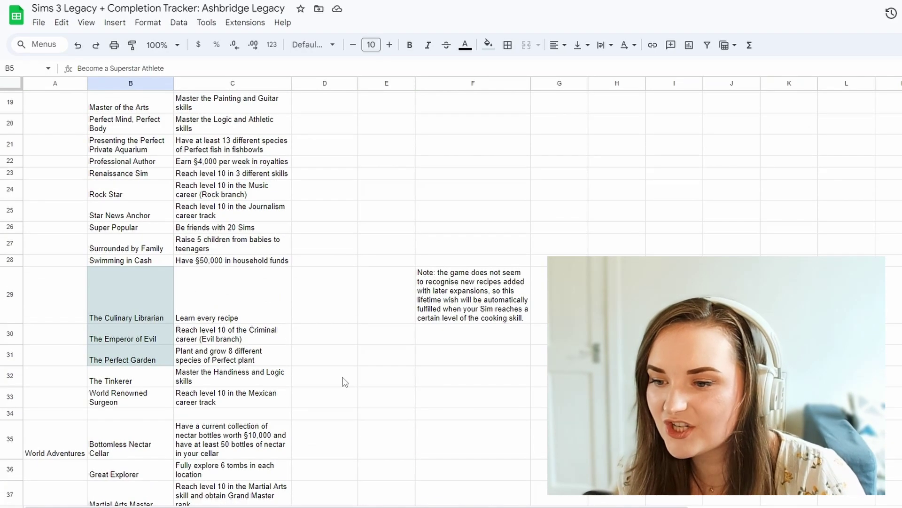
Step: Browse the Science, Criminal (Evil branch) and Fortune Teller careers, then return to Lifetime Wishes
key(ctrl+shift+Page_Down)
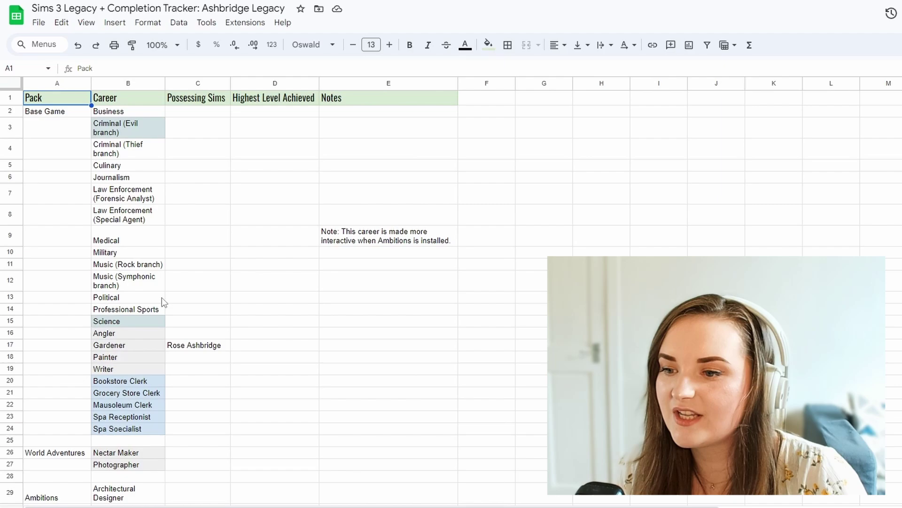
click(123, 323)
click(145, 127)
scroll(237, 444, down, 6)
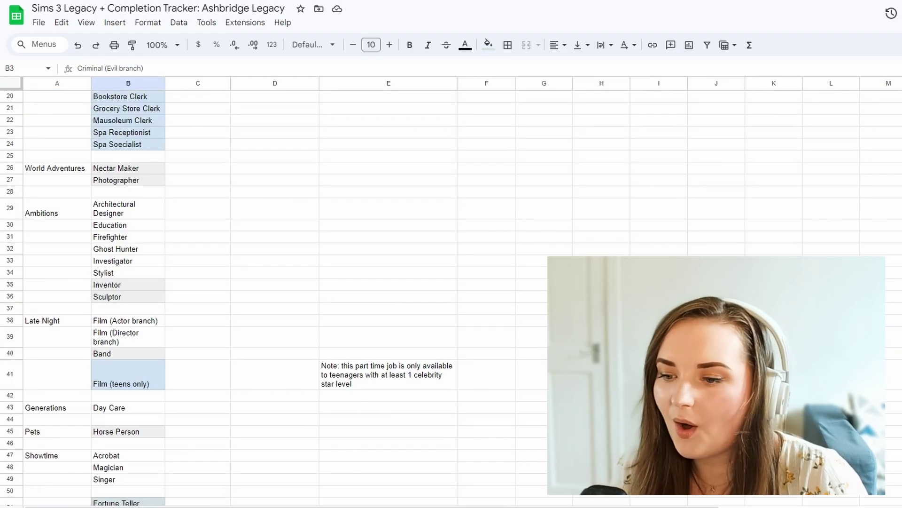
scroll(178, 463, down, 2)
click(163, 453)
key(ctrl+shift+Page_Down)
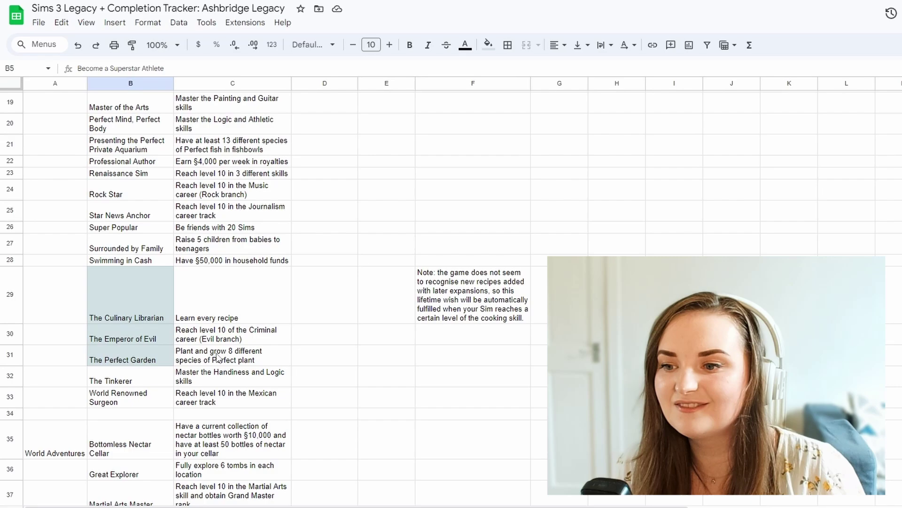
scroll(213, 329, up, 5)
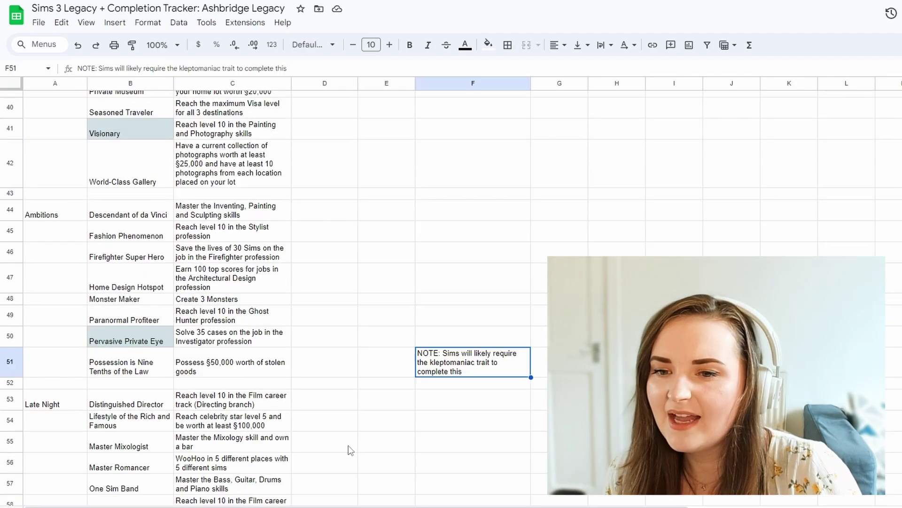
scroll(348, 449, up, 15)
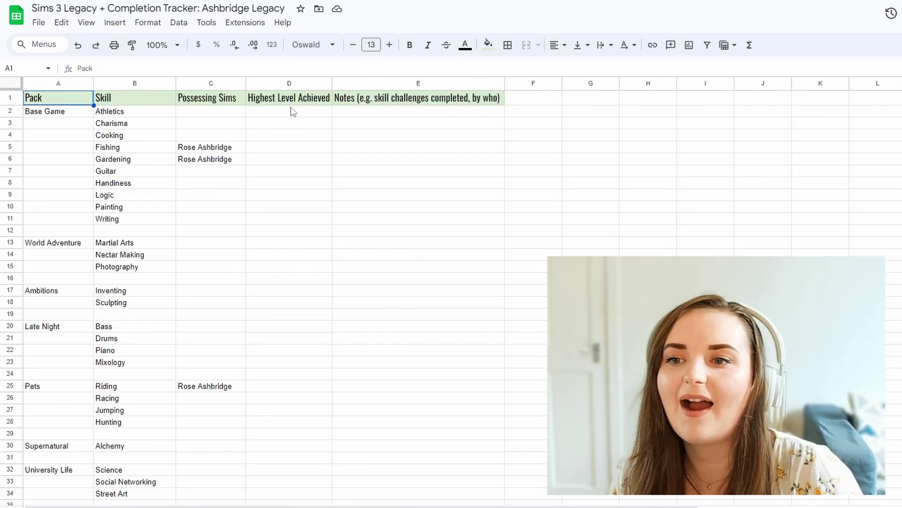
Step: Switch to the Skills sheet and select an empty cell off the header
click(292, 103)
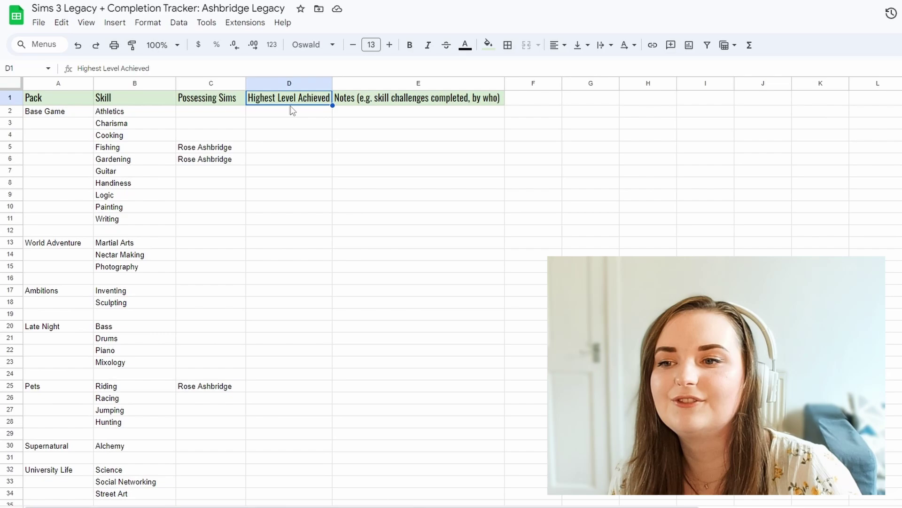
click(322, 426)
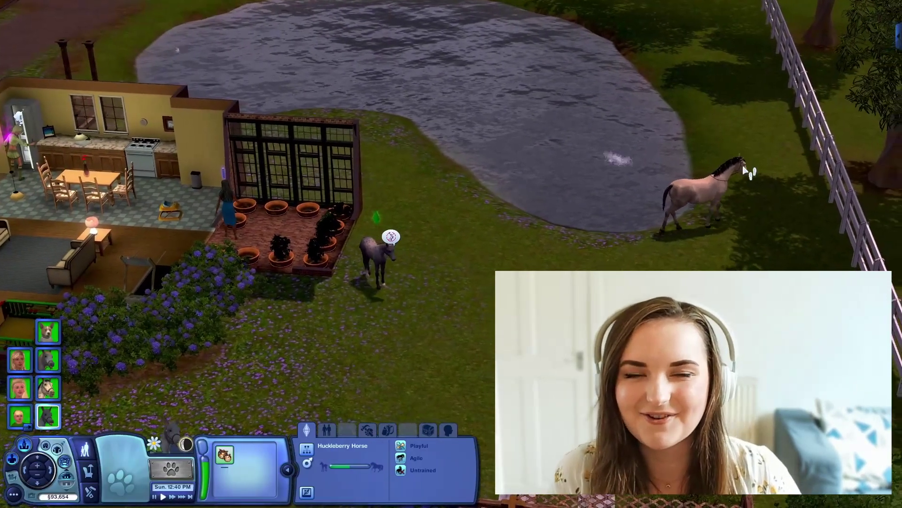
Step: Open the horse's interaction options, then dismiss them without choosing anything
click(699, 188)
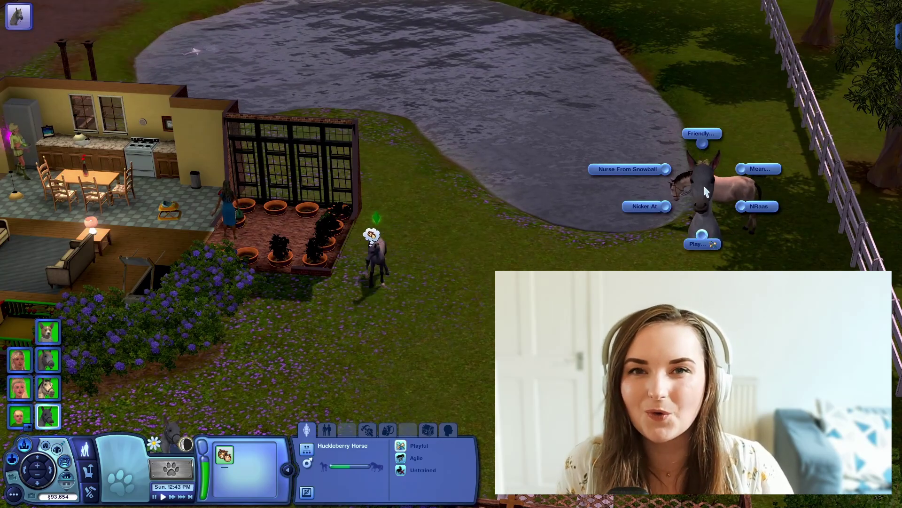
click(704, 185)
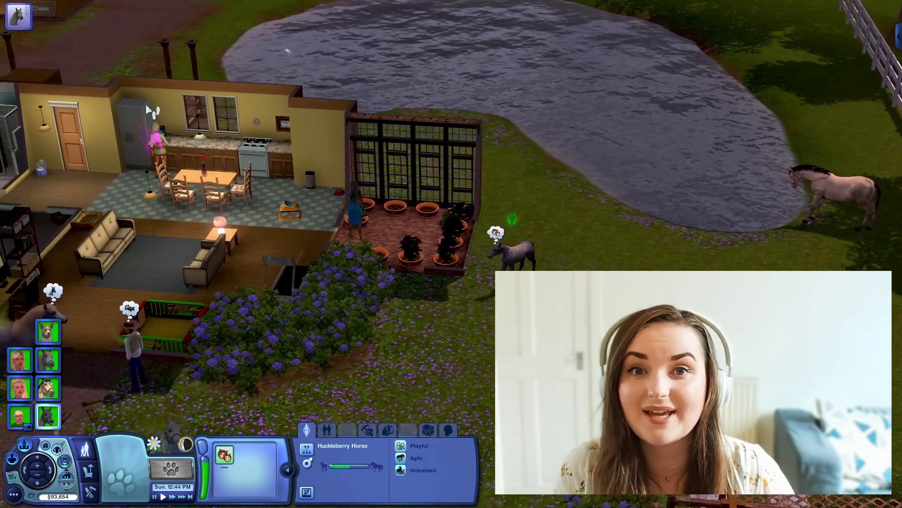
scroll(374, 317, down, 5)
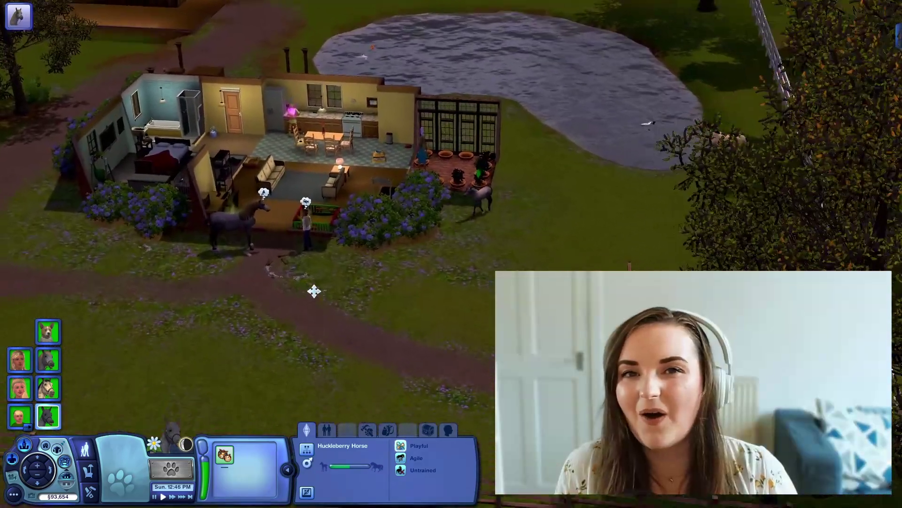
scroll(314, 291, up, 3)
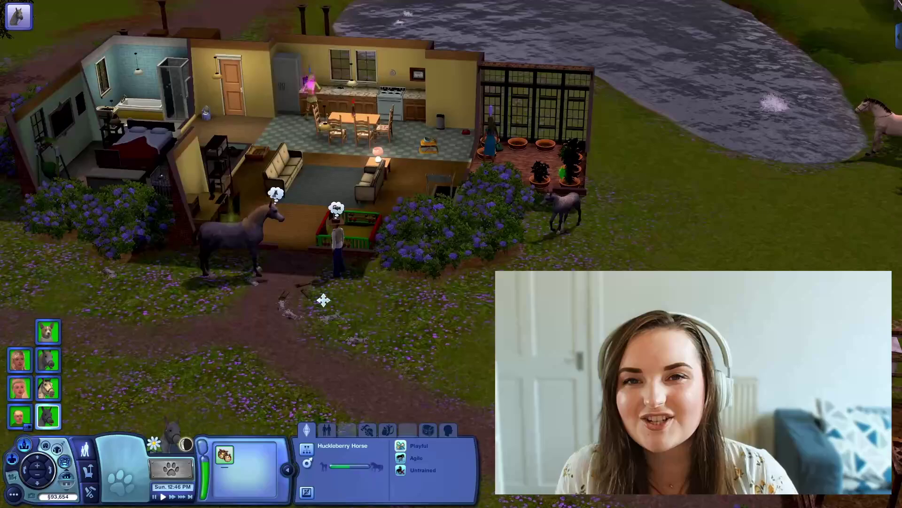
Step: Make Rose Ashbridge the active sim and run the clock at Ultra Speed to Sunday 1:25 PM
click(17, 367)
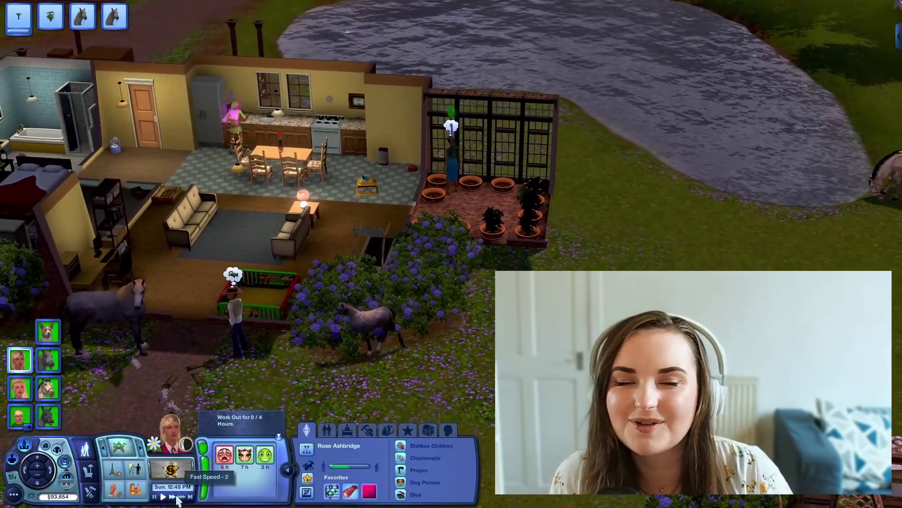
click(181, 497)
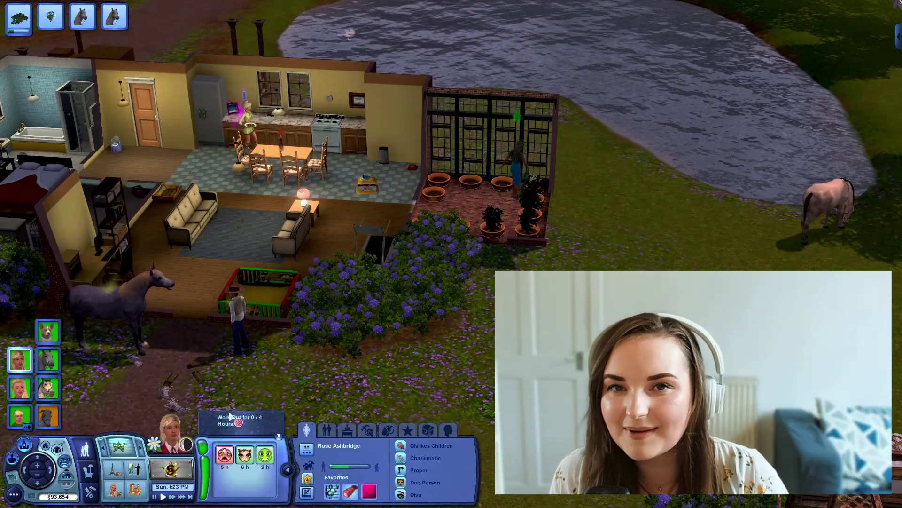
key(Left)
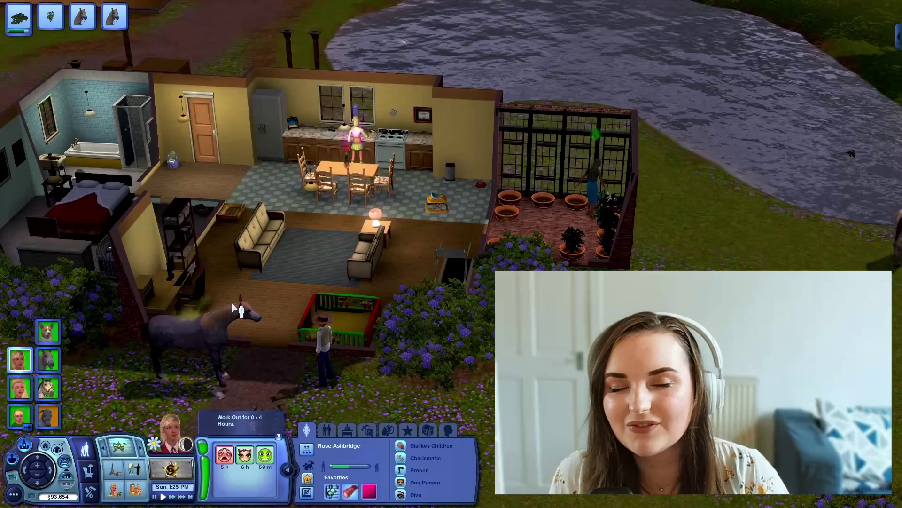